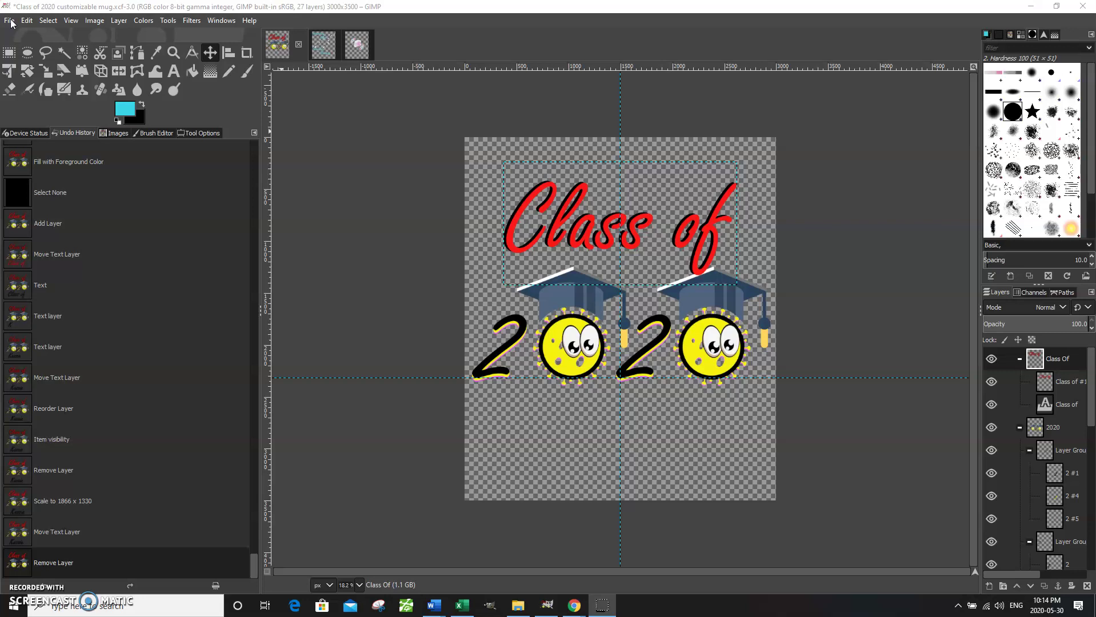
- Start a new image and set its width and height to 19 inches each
{"action": "left_click", "coordinate": [11, 22]}
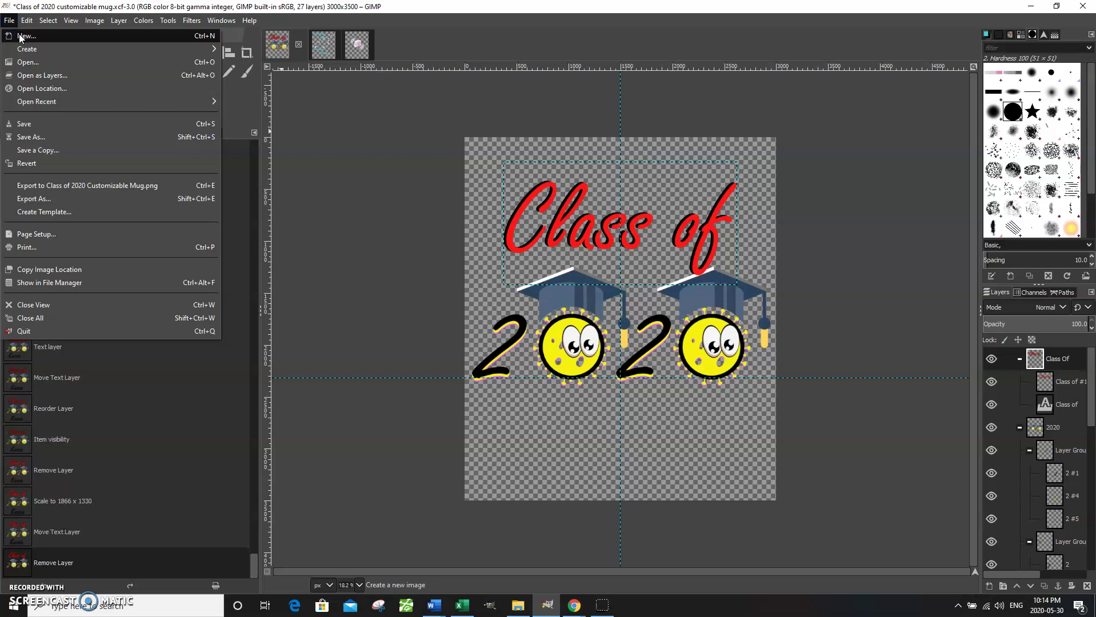
{"action": "left_click", "coordinate": [19, 33]}
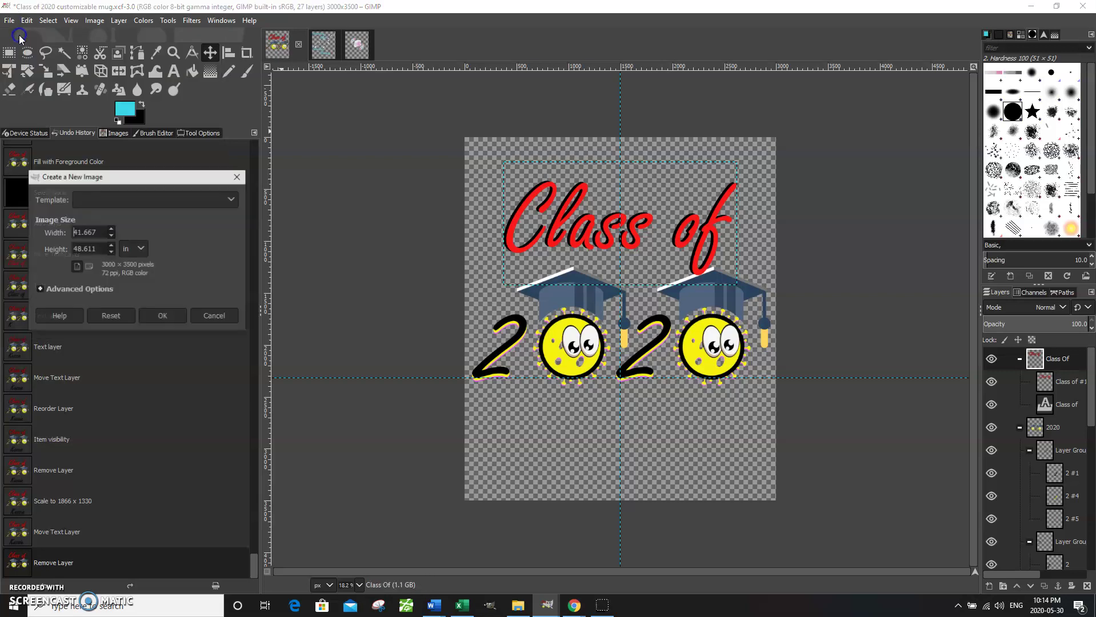
{"action": "left_click", "coordinate": [179, 201]}
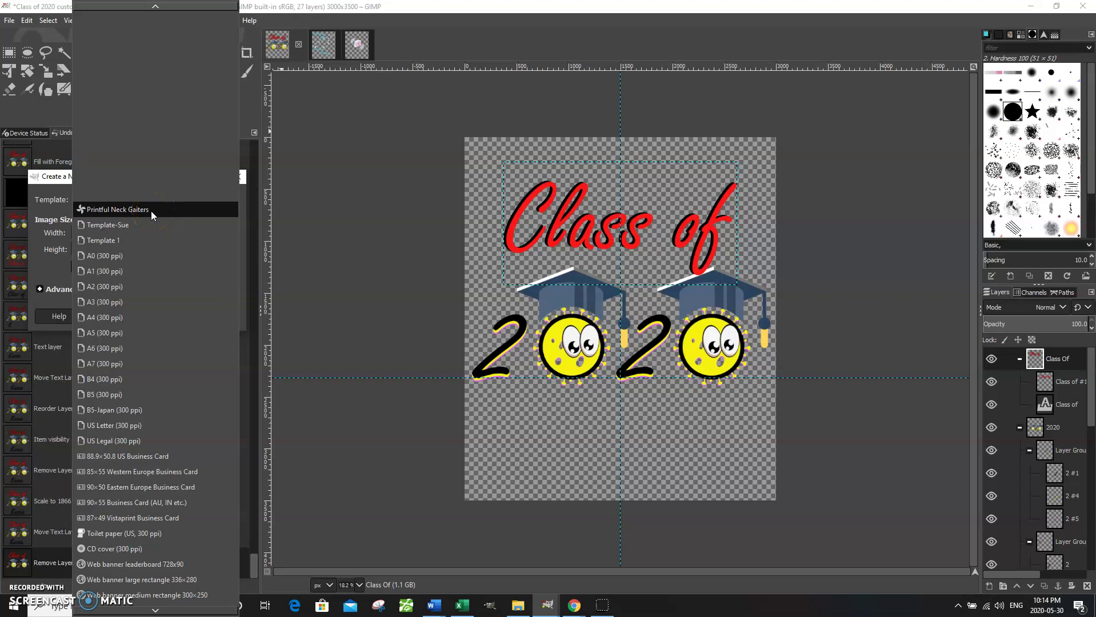
{"action": "left_click", "coordinate": [53, 176]}
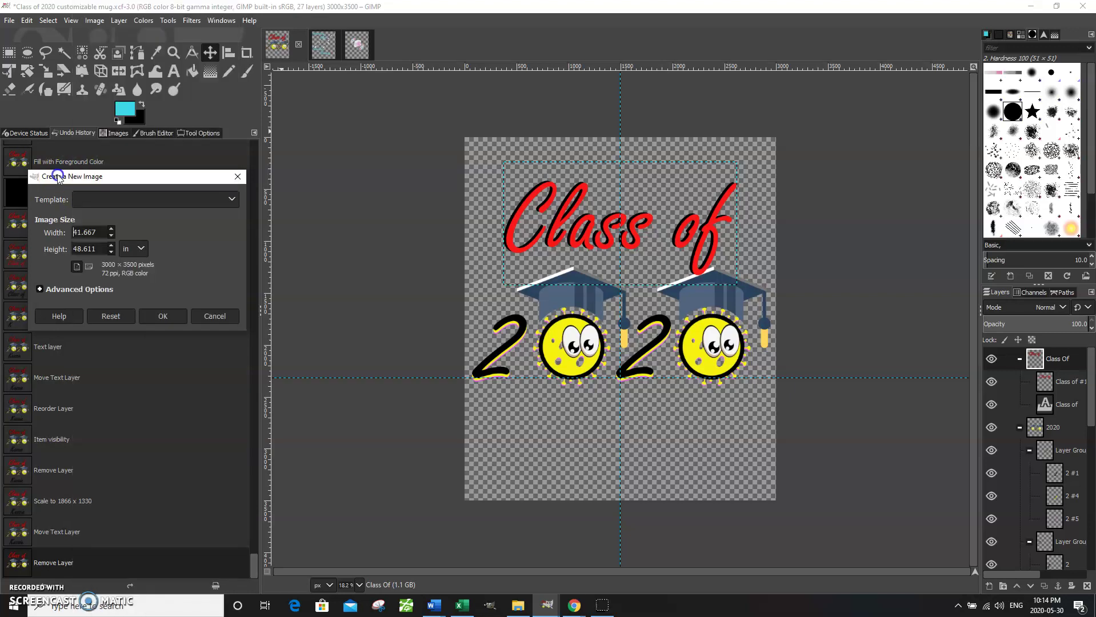
{"action": "left_click", "coordinate": [139, 250]}
{"action": "left_click_drag", "start_coordinate": [97, 232], "coordinate": [12, 224]}
{"action": "type", "text": "19"}
{"action": "left_click_drag", "start_coordinate": [96, 249], "coordinate": [45, 247]}
{"action": "type", "text": "19"}
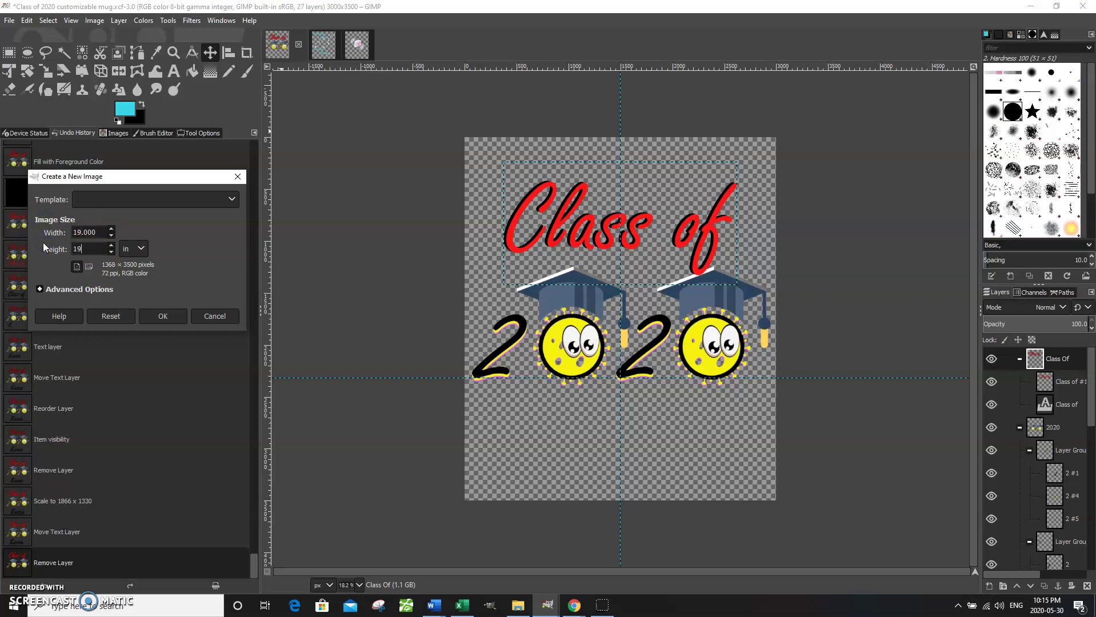
- Set the new image's X and Y resolution to 300 pixels/in and create the image
{"action": "left_click", "coordinate": [75, 290]}
{"action": "left_click_drag", "start_coordinate": [97, 303], "coordinate": [118, 305]}
{"action": "left_click", "coordinate": [115, 319]}
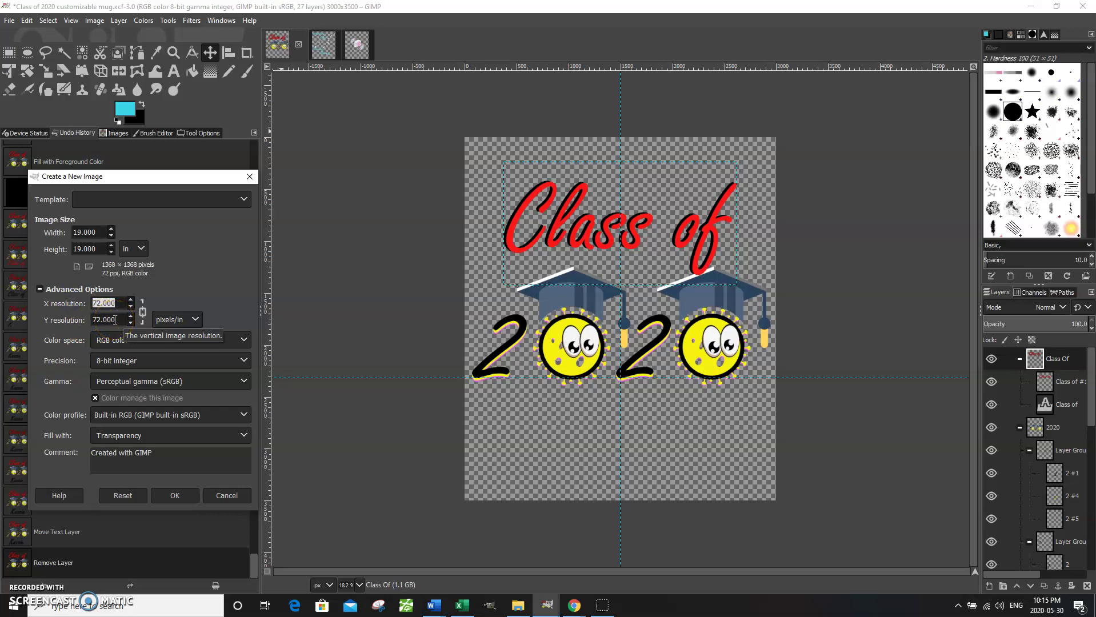
{"action": "type", "text": "300"}
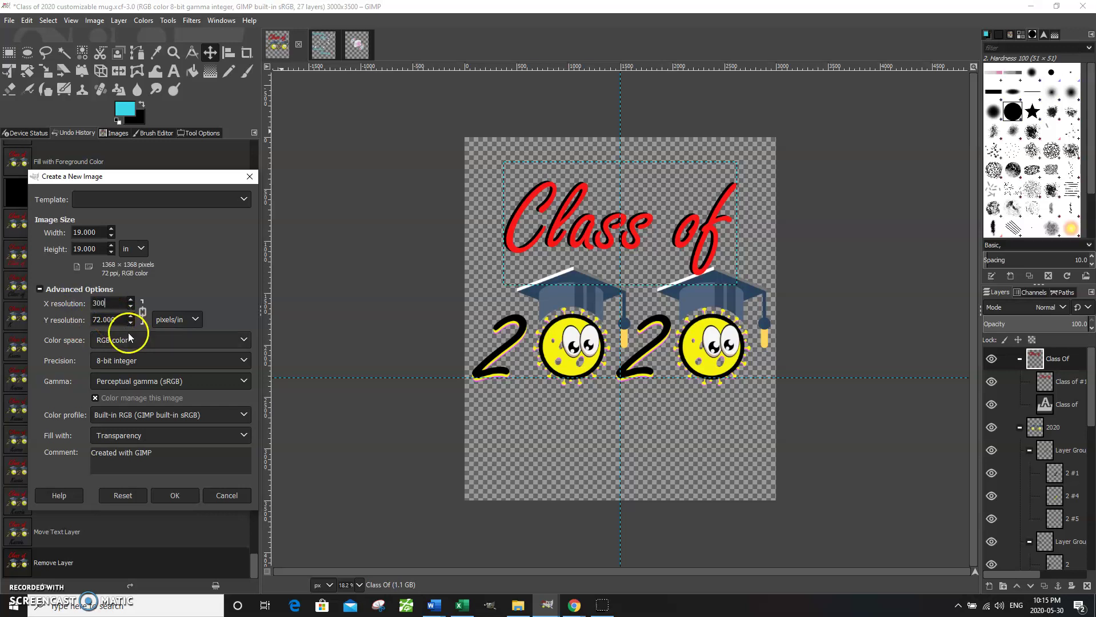
{"action": "left_click", "coordinate": [122, 322]}
{"action": "left_click", "coordinate": [294, 301]}
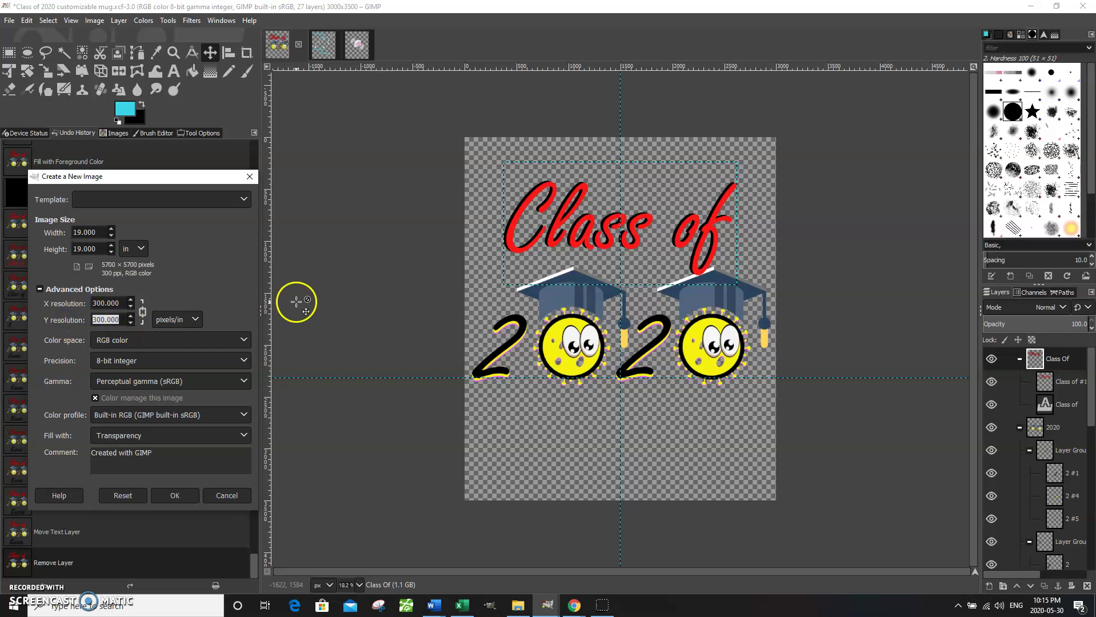
{"action": "left_click", "coordinate": [143, 310]}
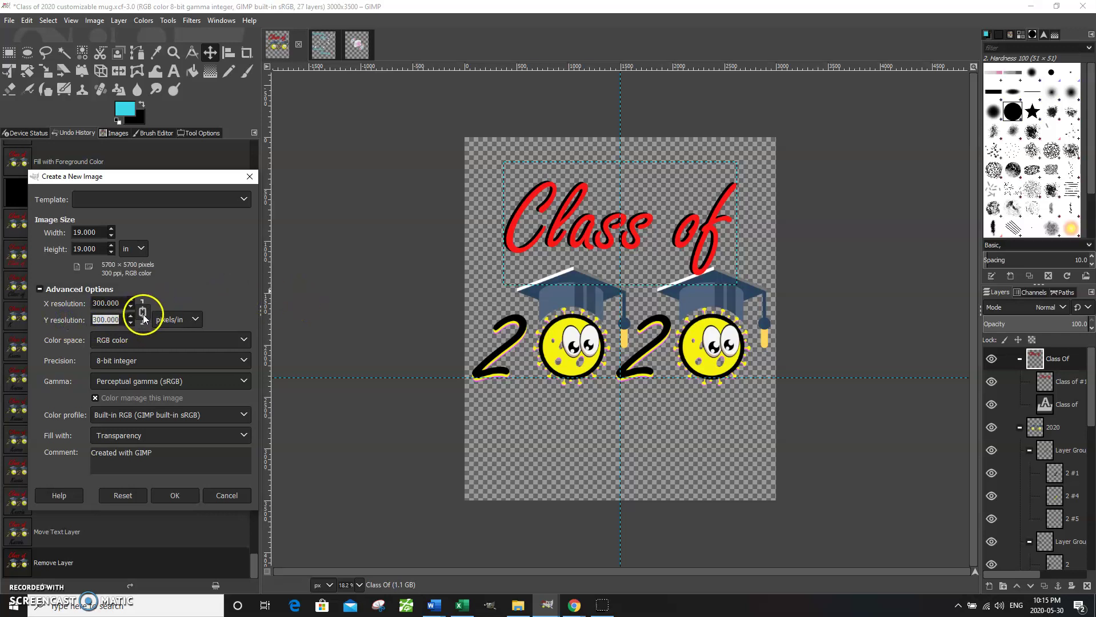
{"action": "left_click", "coordinate": [142, 313]}
{"action": "left_click", "coordinate": [106, 319]}
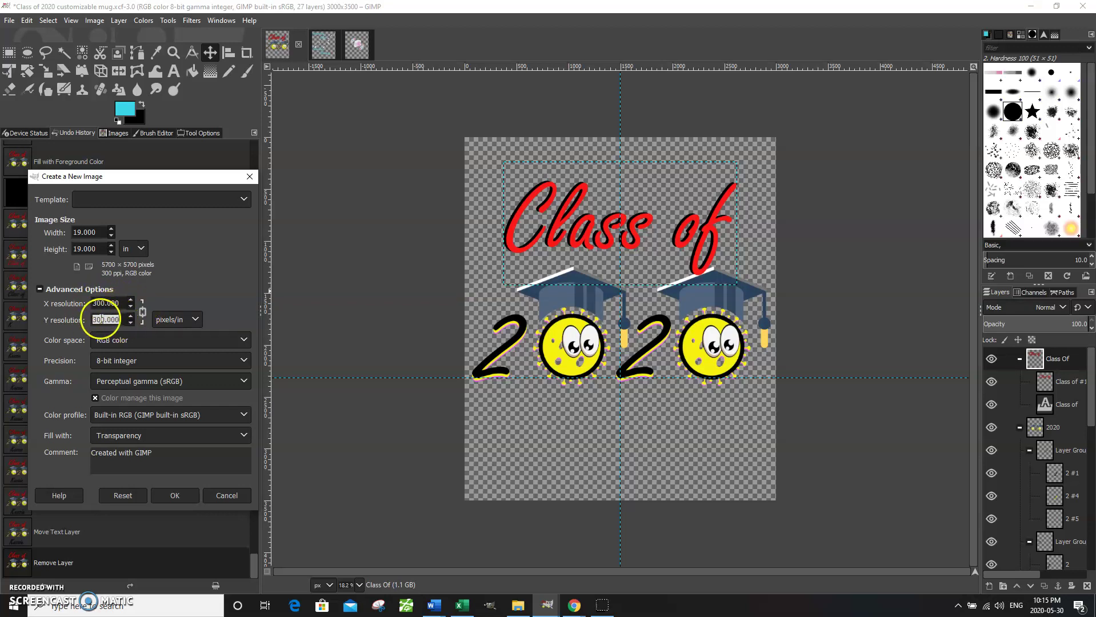
{"action": "double_click", "coordinate": [94, 319]}
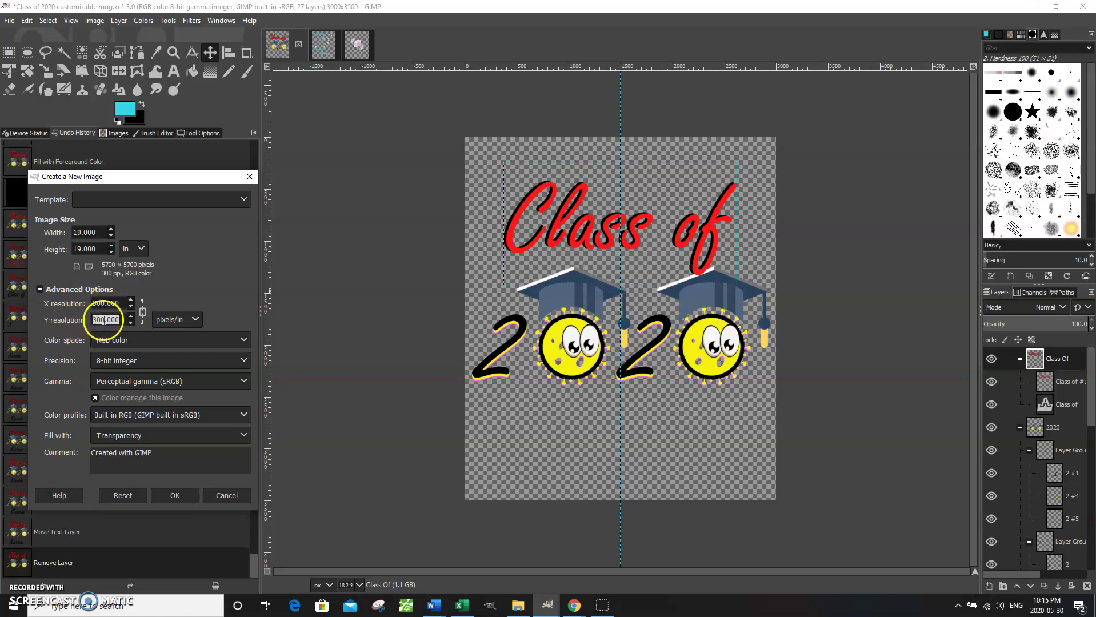
{"action": "left_click", "coordinate": [143, 312]}
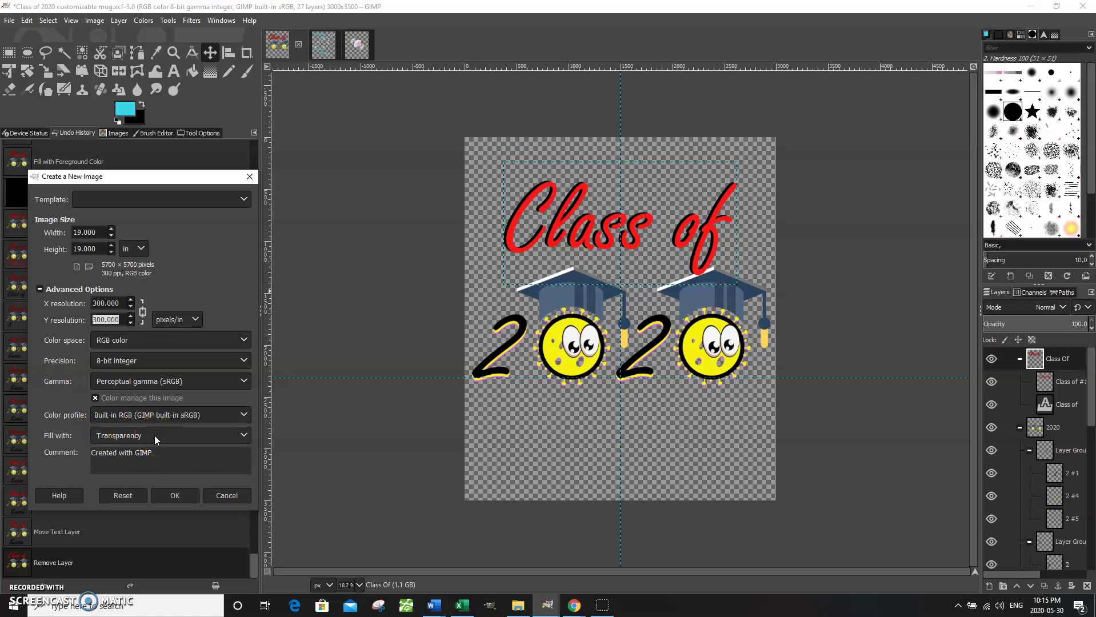
{"action": "left_click", "coordinate": [175, 497]}
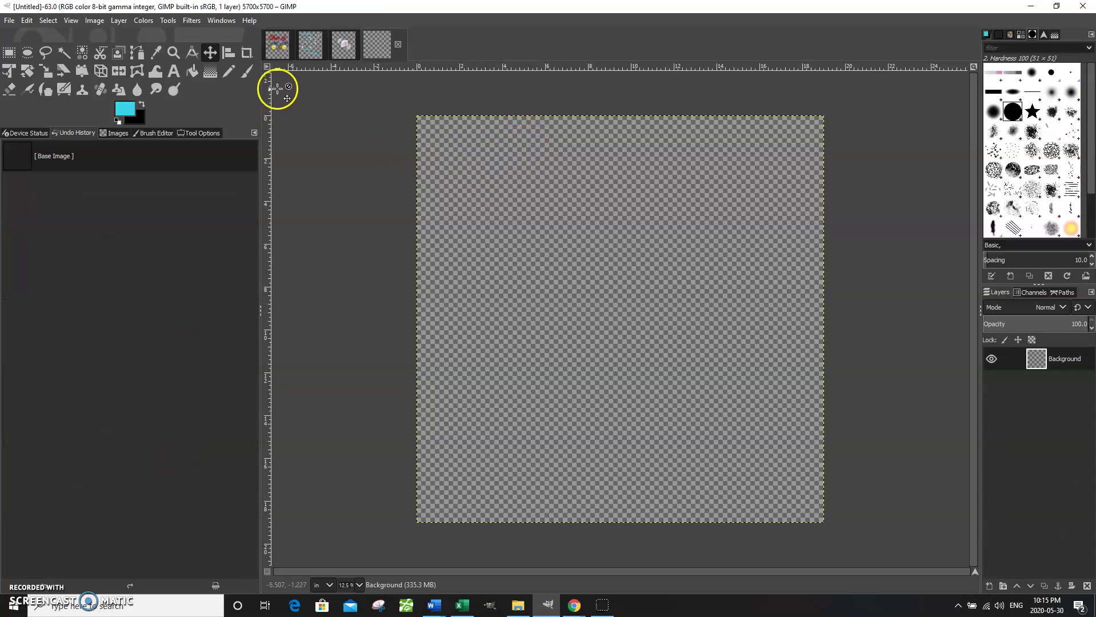
- Copy the whole Class of 2020 mug design into the new blank image as a new layer
{"action": "left_click", "coordinate": [276, 52]}
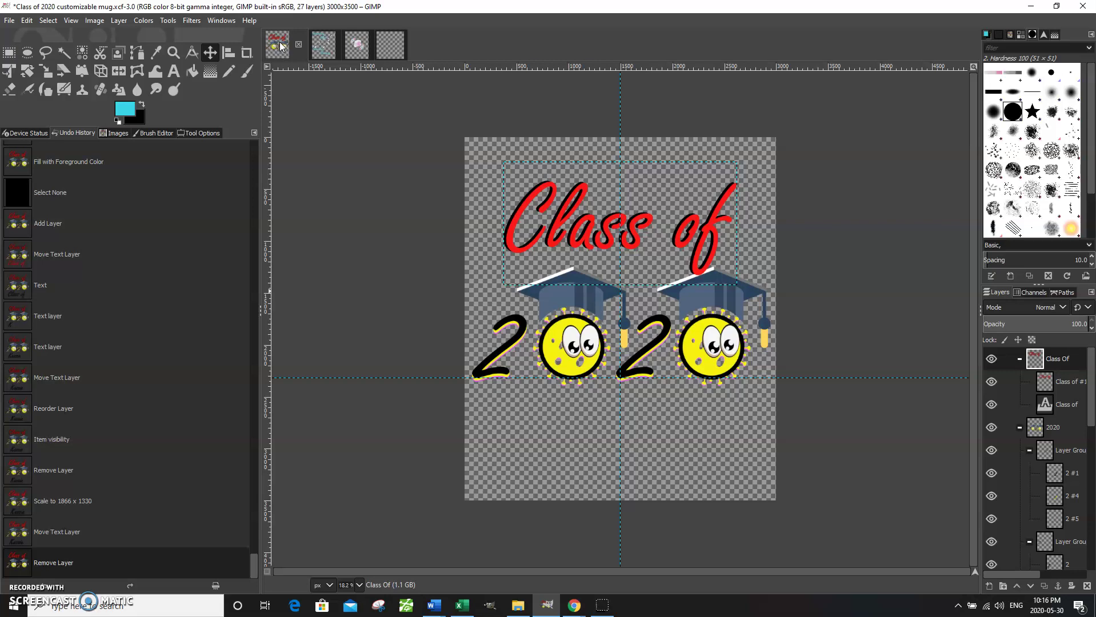
{"action": "left_click", "coordinate": [280, 46]}
{"action": "left_click_drag", "start_coordinate": [280, 47], "coordinate": [528, 255]}
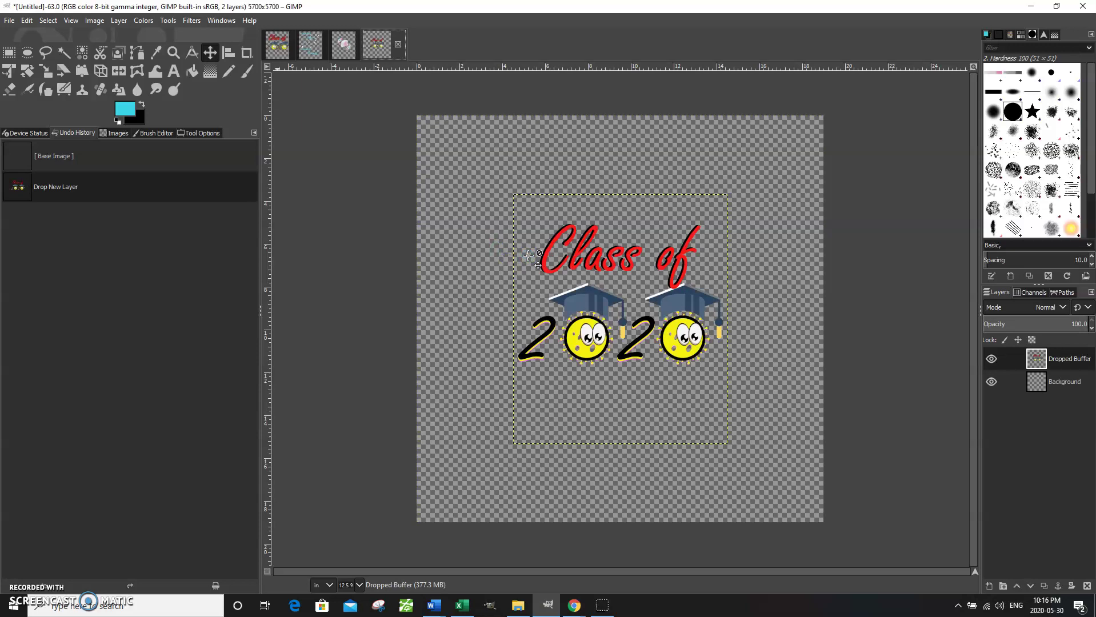
{"action": "left_click", "coordinate": [528, 256]}
{"action": "left_click", "coordinate": [581, 250]}
- Scale the dropped design layer down to about 3.84 by 4.47 inches
{"action": "left_click", "coordinate": [47, 72]}
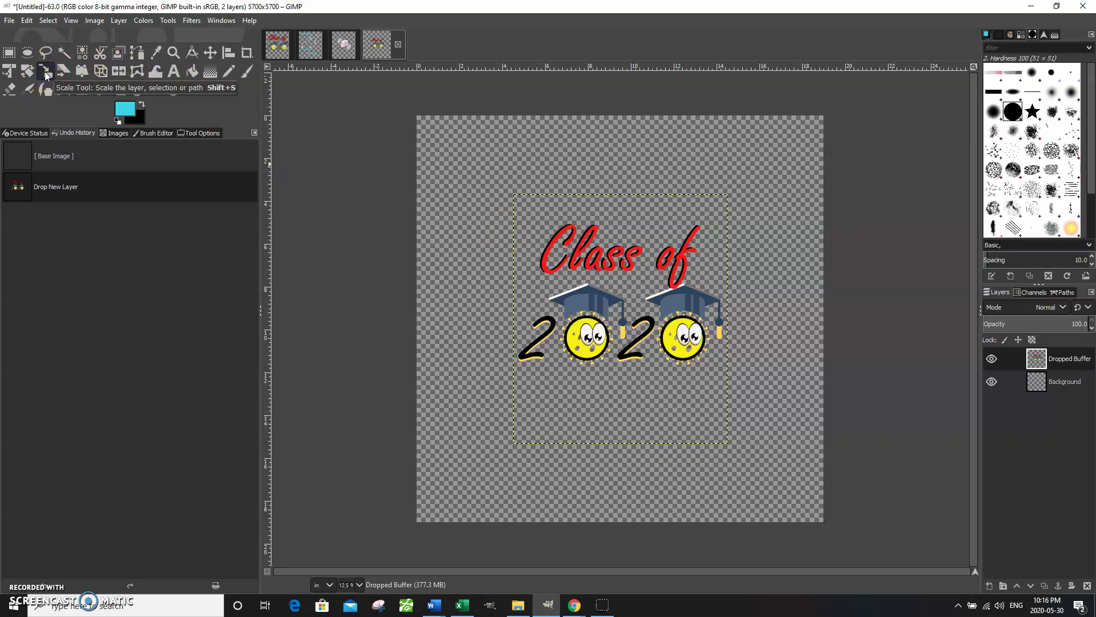
{"action": "left_click", "coordinate": [539, 221]}
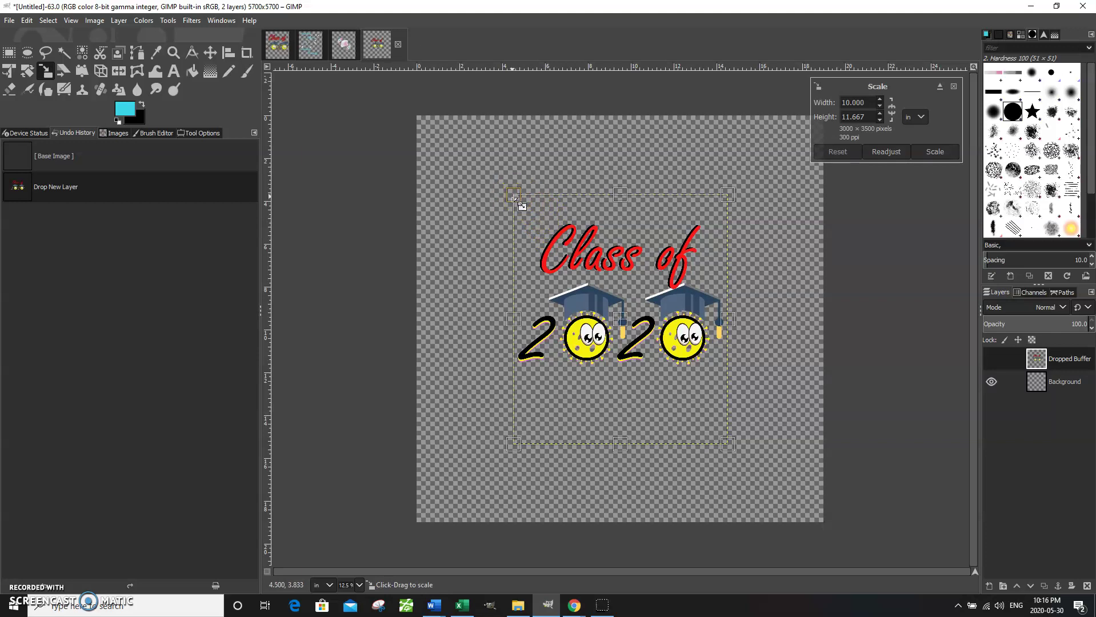
{"action": "left_click_drag", "start_coordinate": [515, 199], "coordinate": [644, 359]}
{"action": "left_click", "coordinate": [808, 247]}
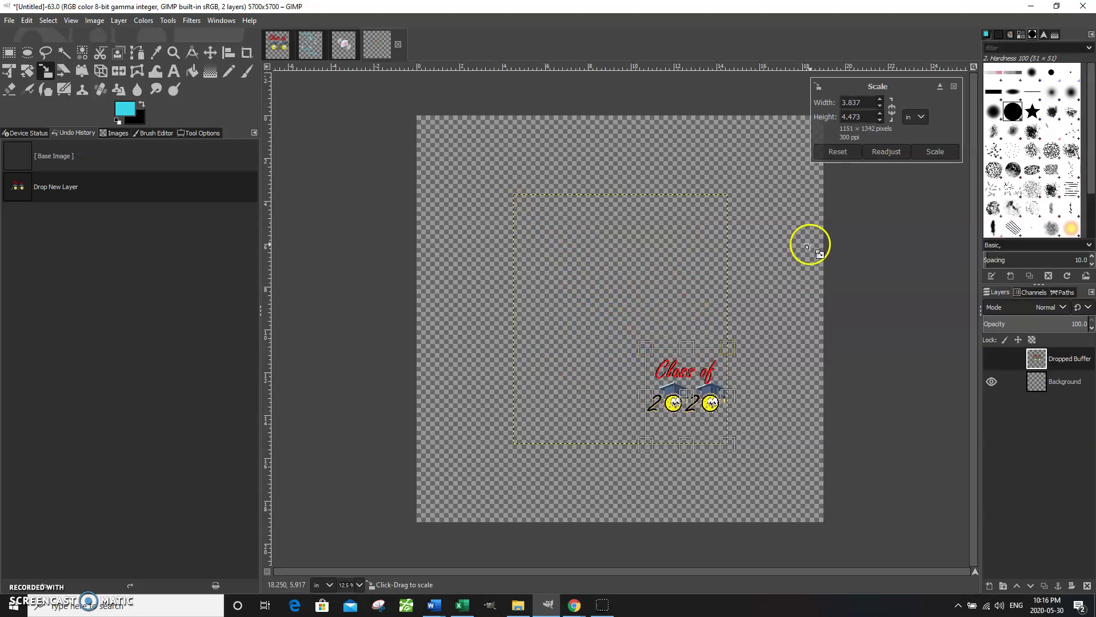
{"action": "left_click", "coordinate": [740, 290]}
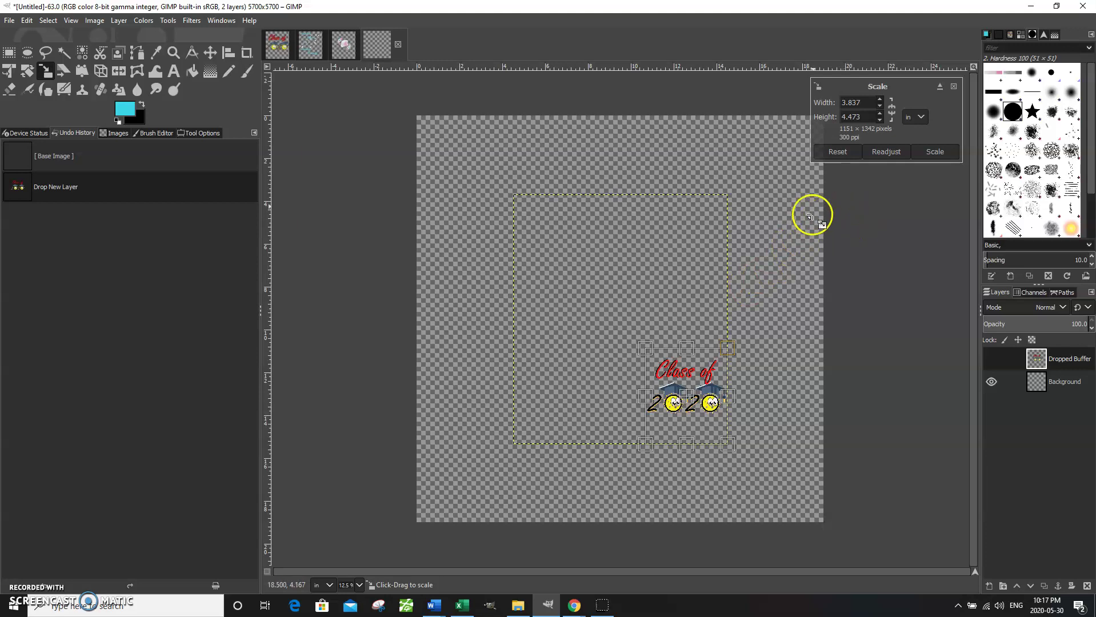
{"action": "left_click", "coordinate": [933, 152]}
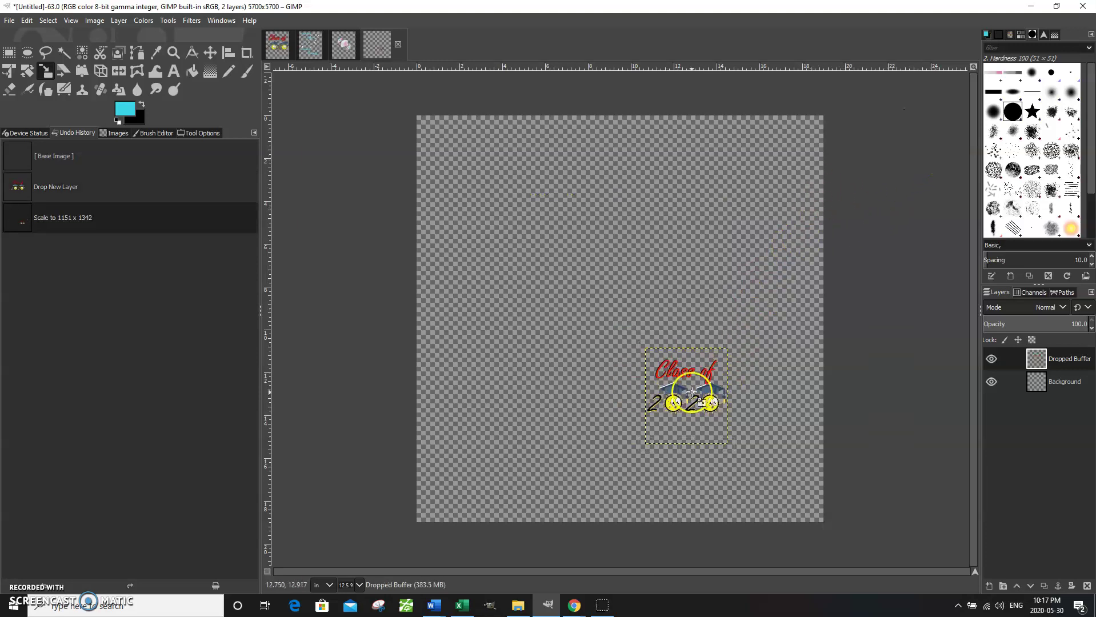
- Move the scaled design to the upper part of the canvas, just right of its vertical centre
{"action": "left_click", "coordinate": [210, 53]}
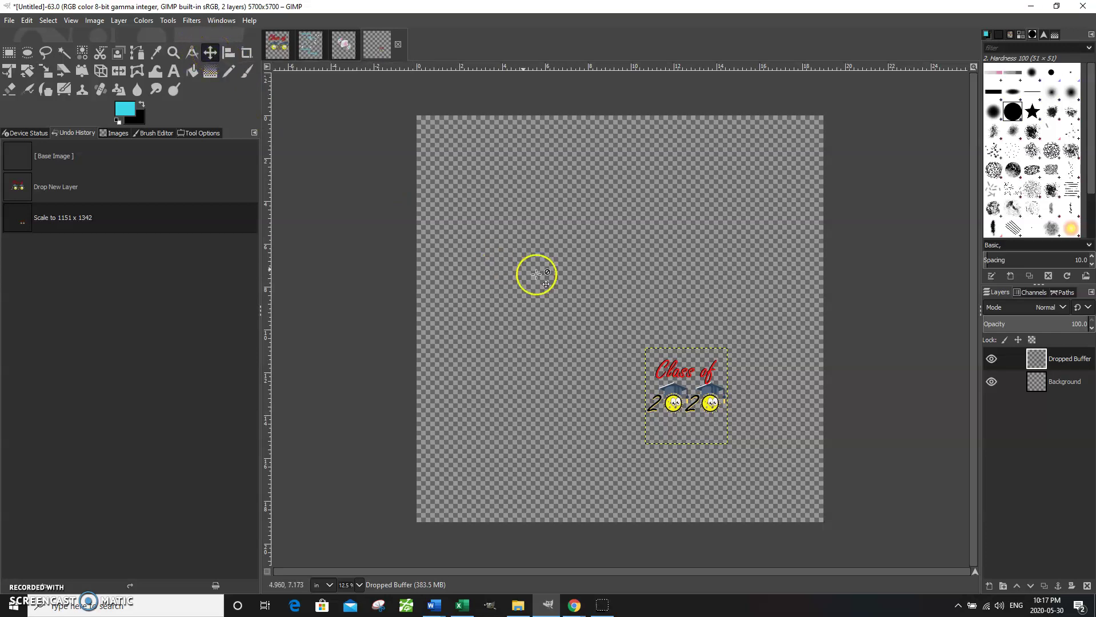
{"action": "left_click_drag", "start_coordinate": [687, 381], "coordinate": [667, 165]}
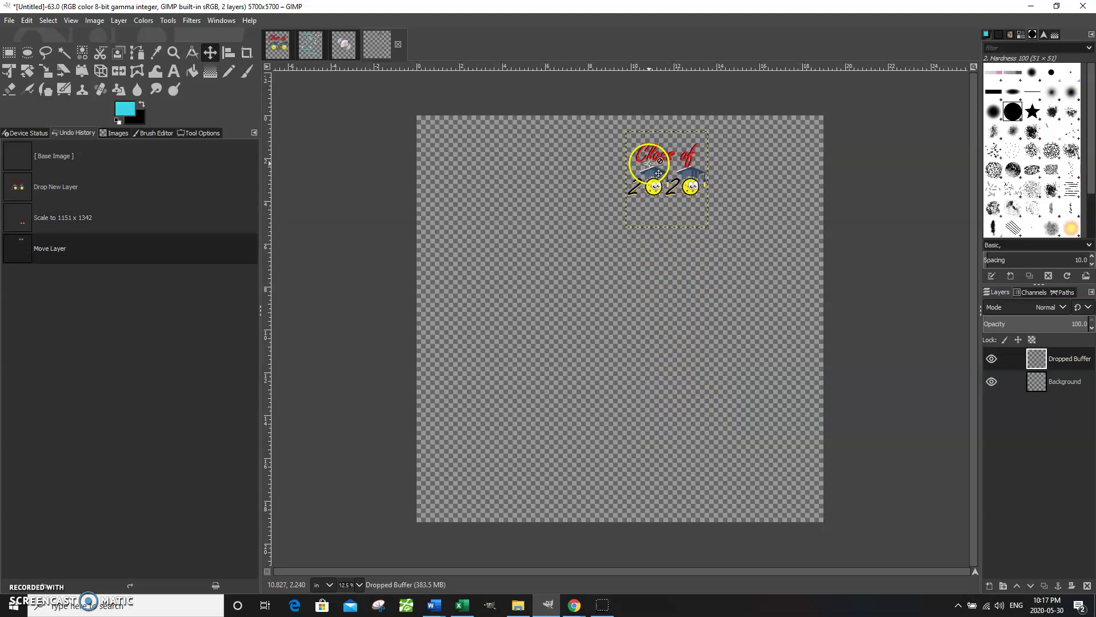
{"action": "mouse_move", "coordinate": [648, 162]}
{"action": "left_mouse_down"}
{"action": "mouse_move", "coordinate": [641, 170]}
{"action": "mouse_move", "coordinate": [631, 157]}
{"action": "mouse_move", "coordinate": [623, 175]}
{"action": "left_mouse_up"}
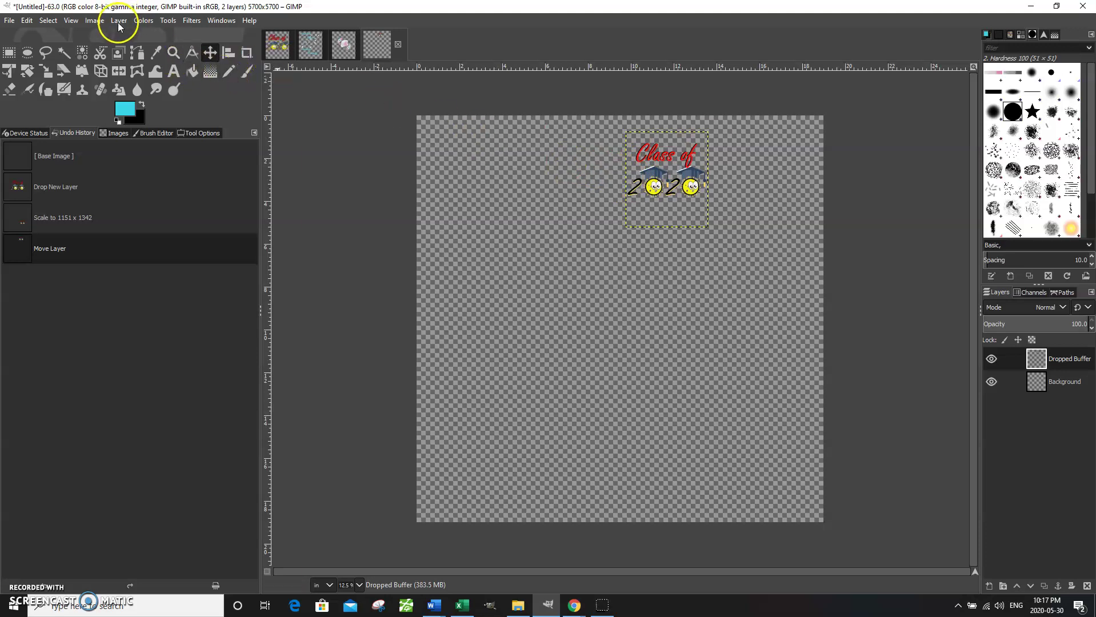
- Add a vertical guide at 50% of the image width
{"action": "left_click", "coordinate": [95, 23]}
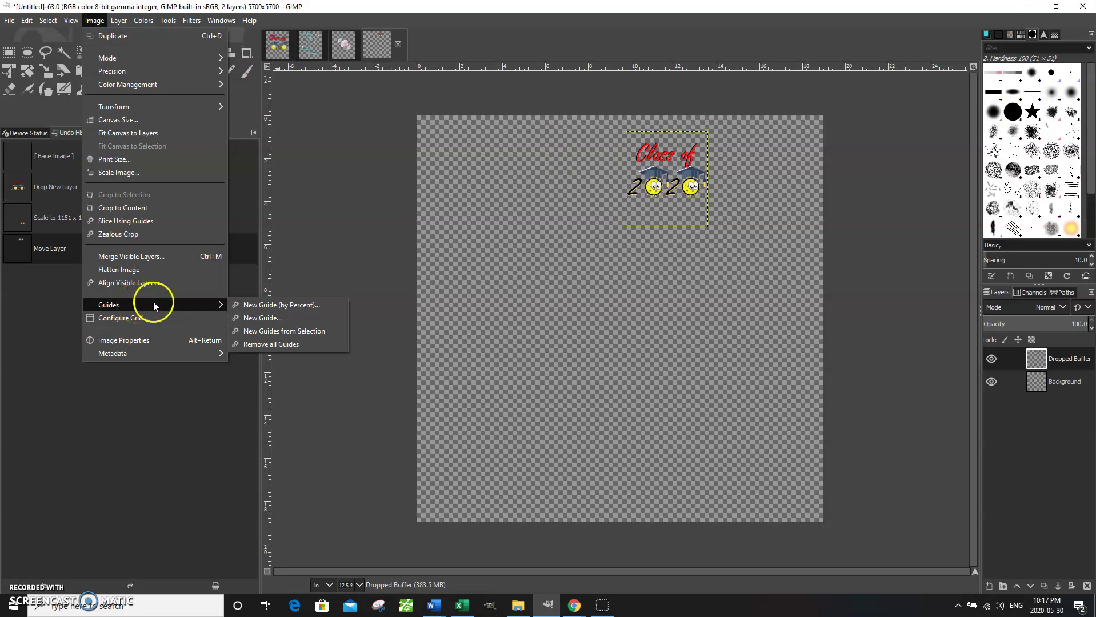
{"action": "left_click", "coordinate": [255, 304]}
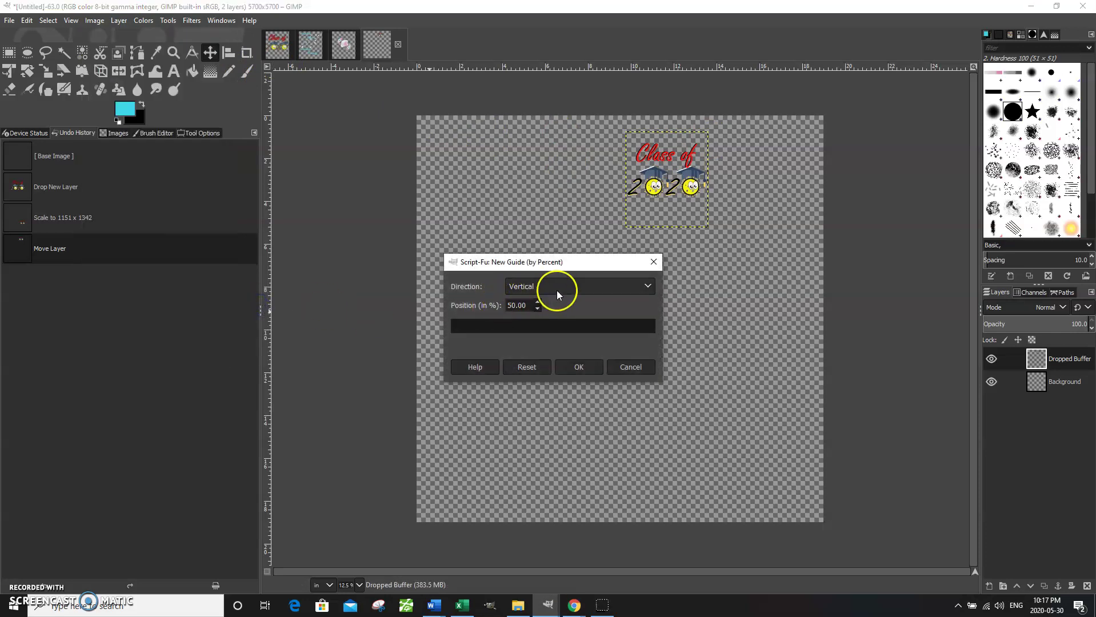
{"action": "left_click", "coordinate": [578, 366]}
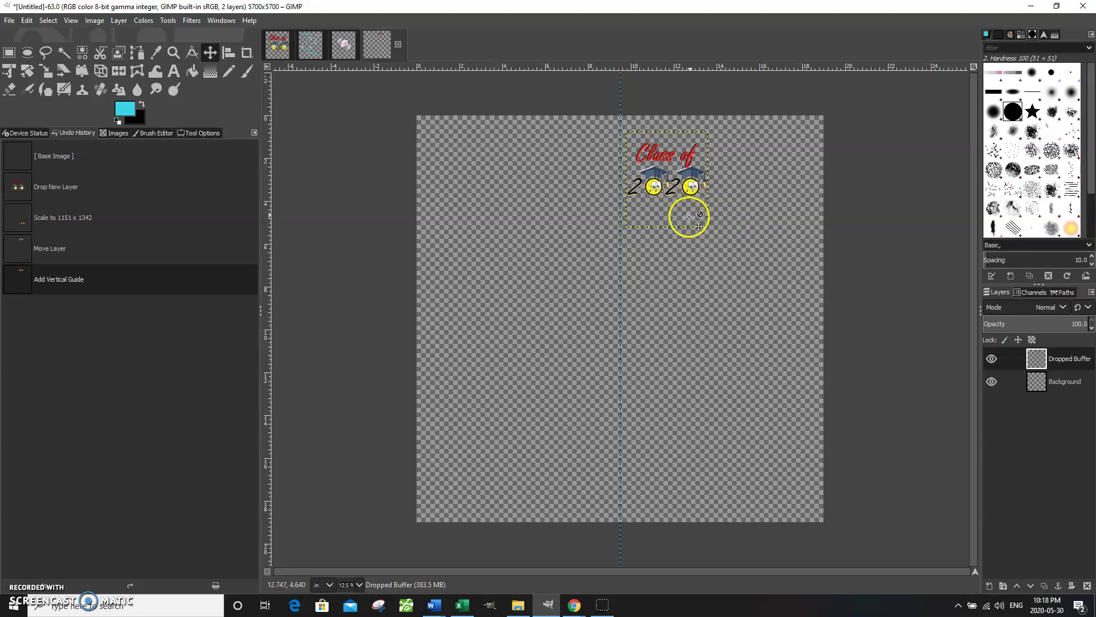
- Begin exporting the image and choose the Neck Gaiter folder inside Print on Demand Business > Printful as destination
{"action": "left_click", "coordinate": [8, 21]}
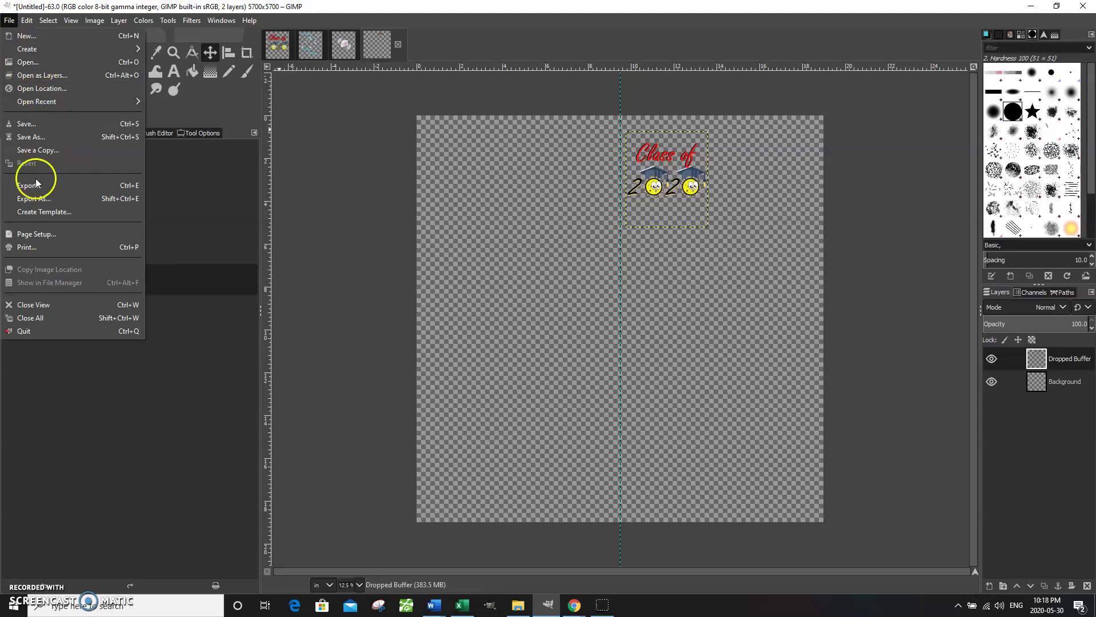
{"action": "left_click", "coordinate": [38, 200]}
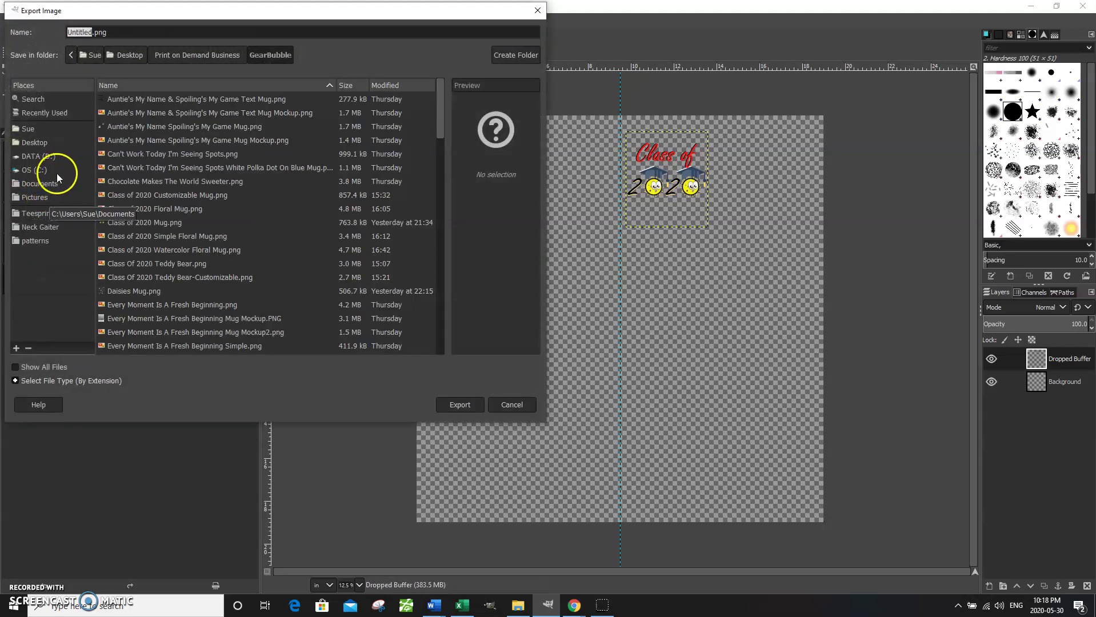
{"action": "left_click", "coordinate": [196, 54]}
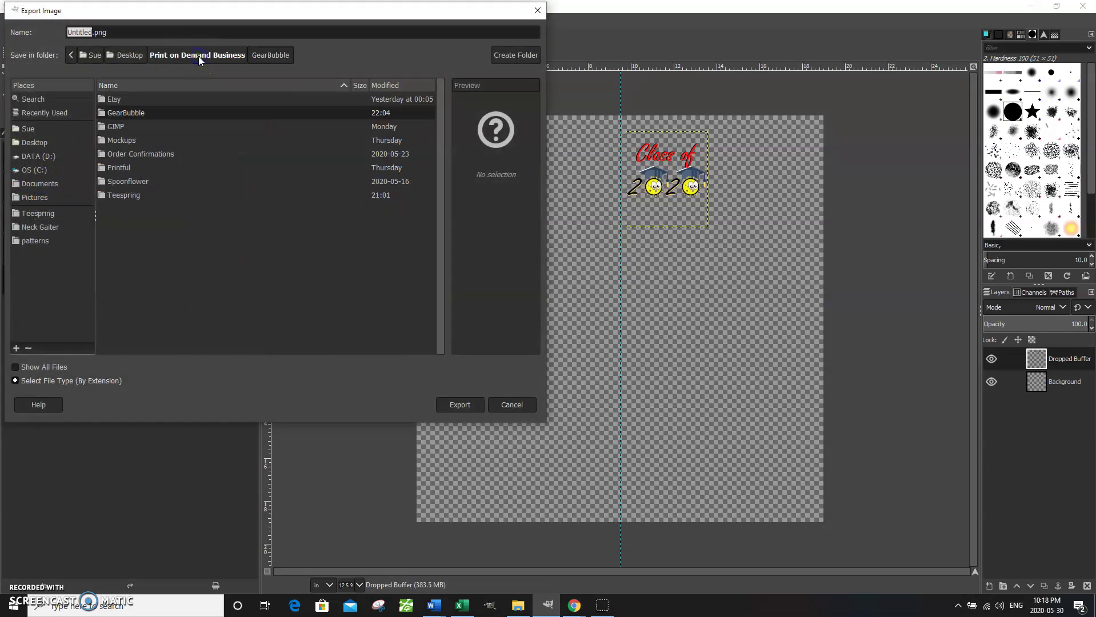
{"action": "double_click", "coordinate": [124, 168]}
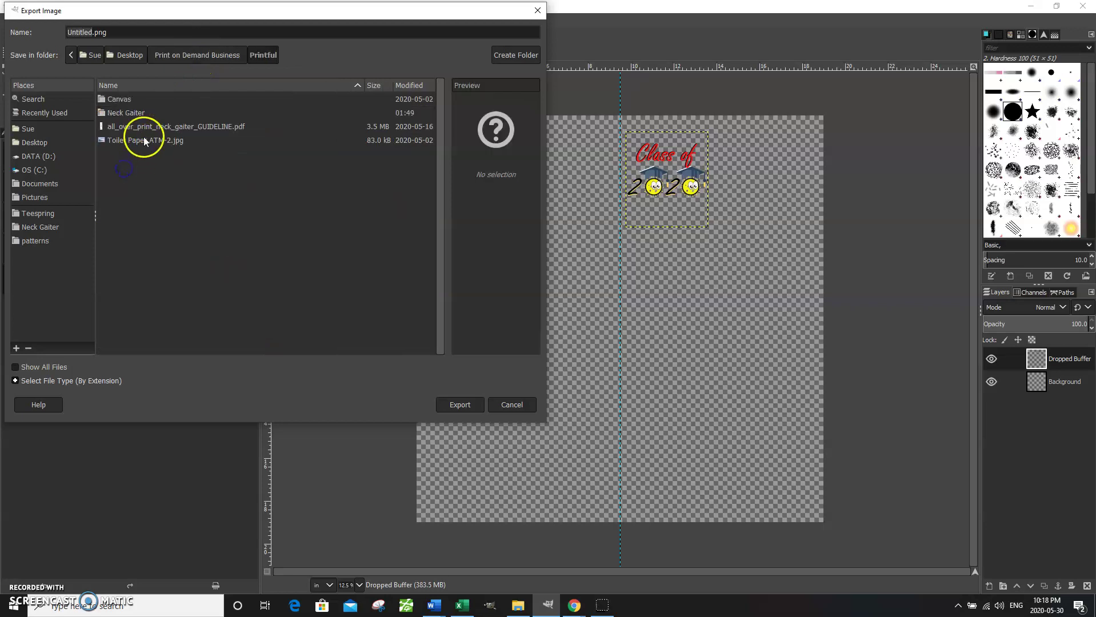
{"action": "double_click", "coordinate": [140, 113]}
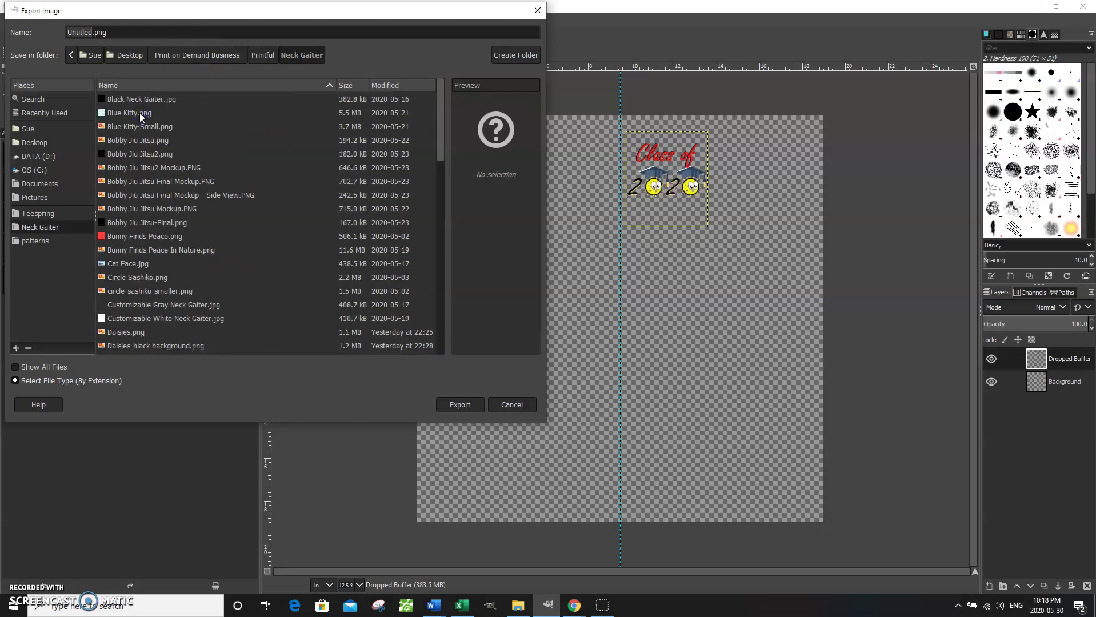
- Name the export Class of 2020.png and export it with the existing PNG options
{"action": "left_click", "coordinate": [94, 33]}
{"action": "type", "text": "Class of 2020"}
{"action": "left_click", "coordinate": [449, 405]}
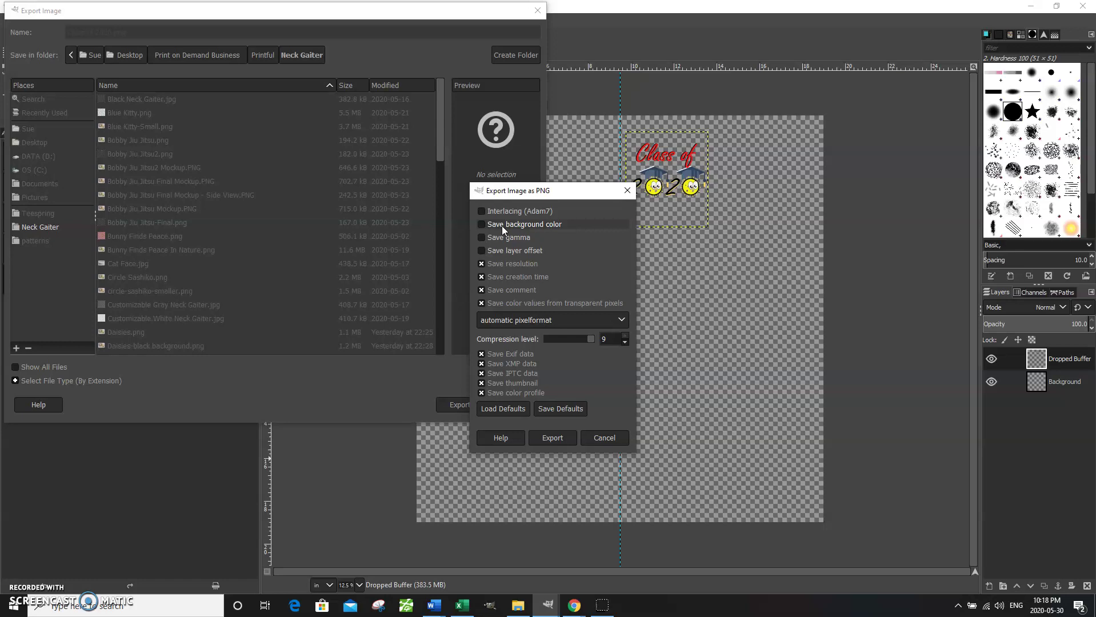
{"action": "left_click", "coordinate": [577, 449]}
{"action": "left_click", "coordinate": [564, 437]}
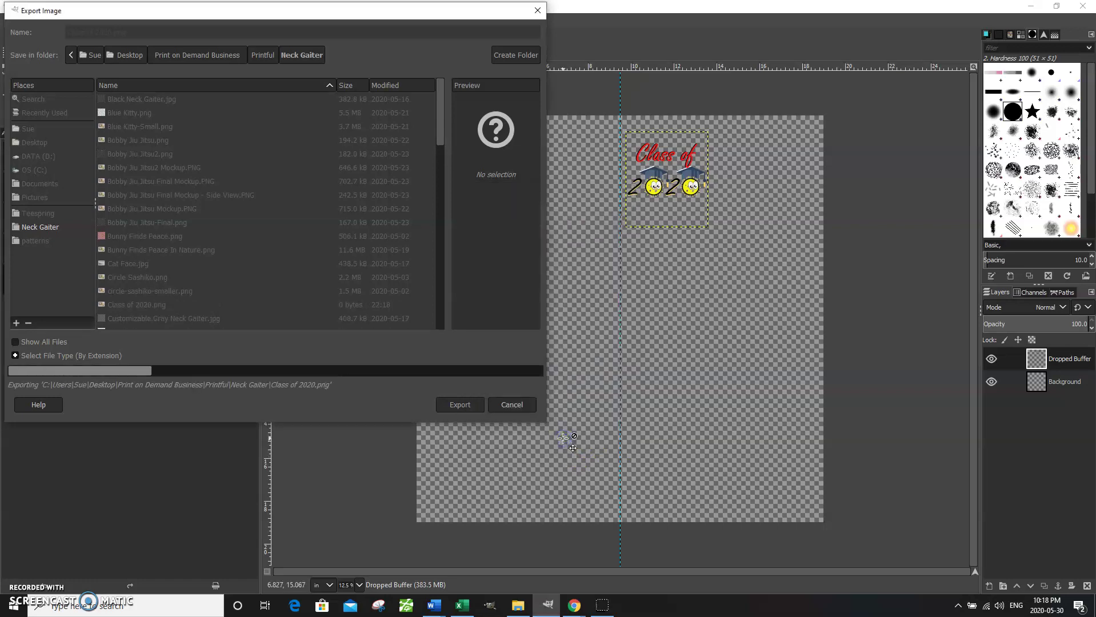
{"action": "left_click", "coordinate": [559, 424]}
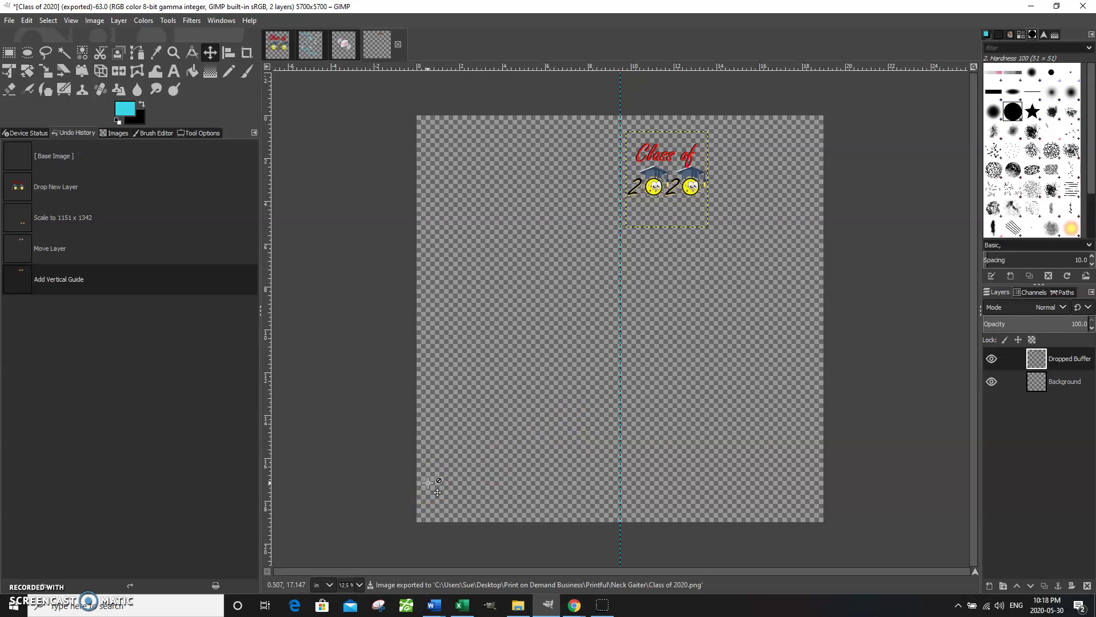
- Switch to Chrome, where the Printful store's file library is open
{"action": "left_click", "coordinate": [20, 587]}
{"action": "left_click", "coordinate": [574, 606]}
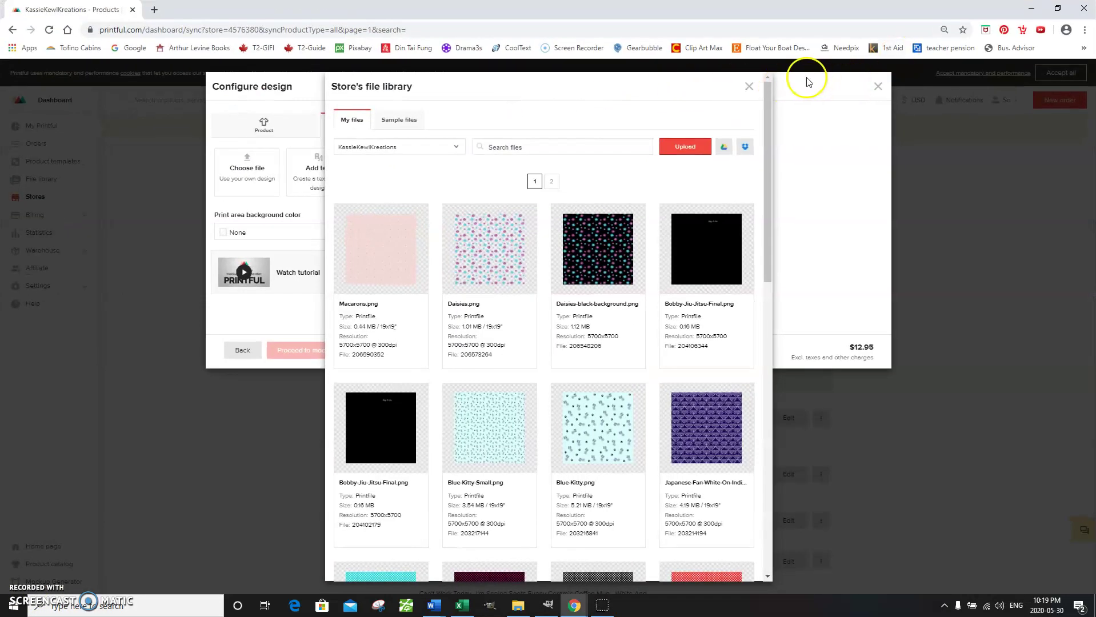
- Close the open product builder and start a new All-Over Print Neck Gaiter from Accessories > Face masks with white stitch color
{"action": "left_click", "coordinate": [749, 86]}
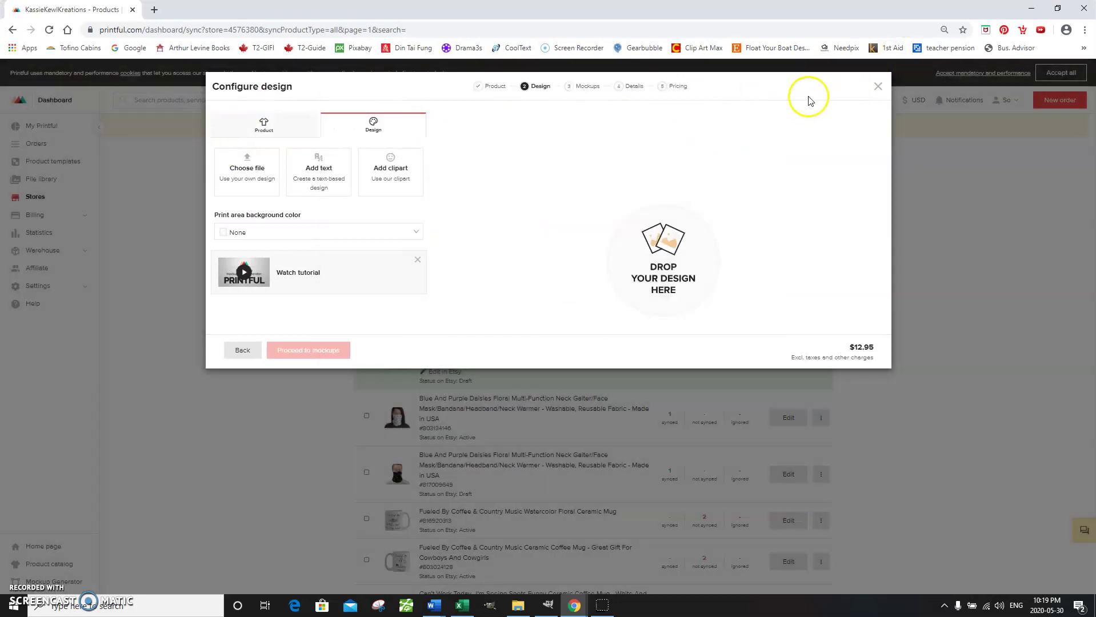
{"action": "left_click", "coordinate": [877, 87]}
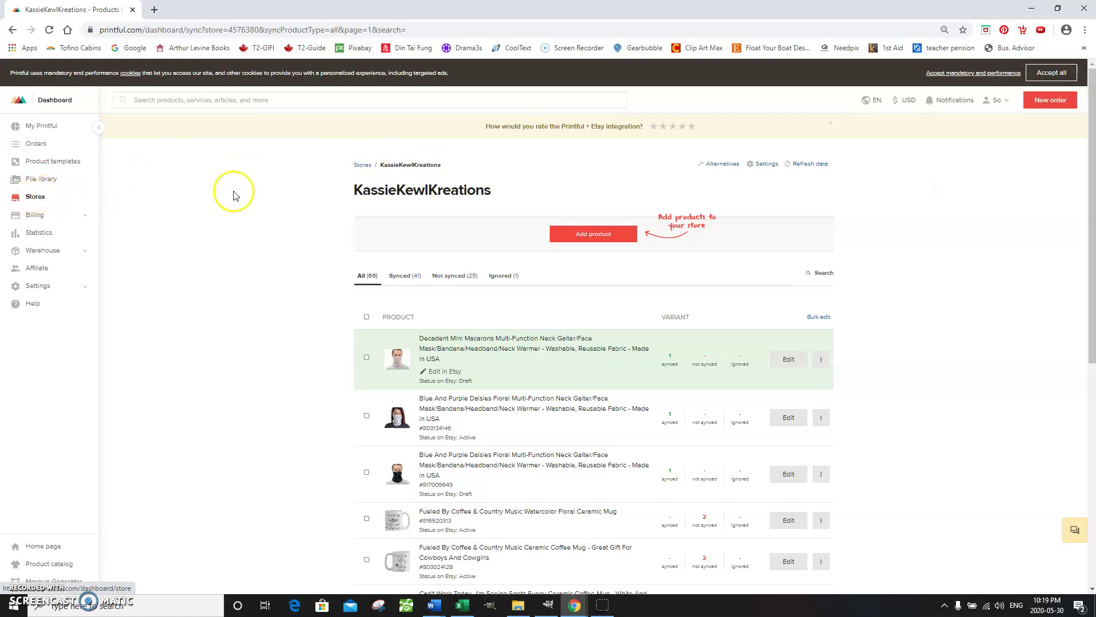
{"action": "left_click", "coordinate": [598, 241]}
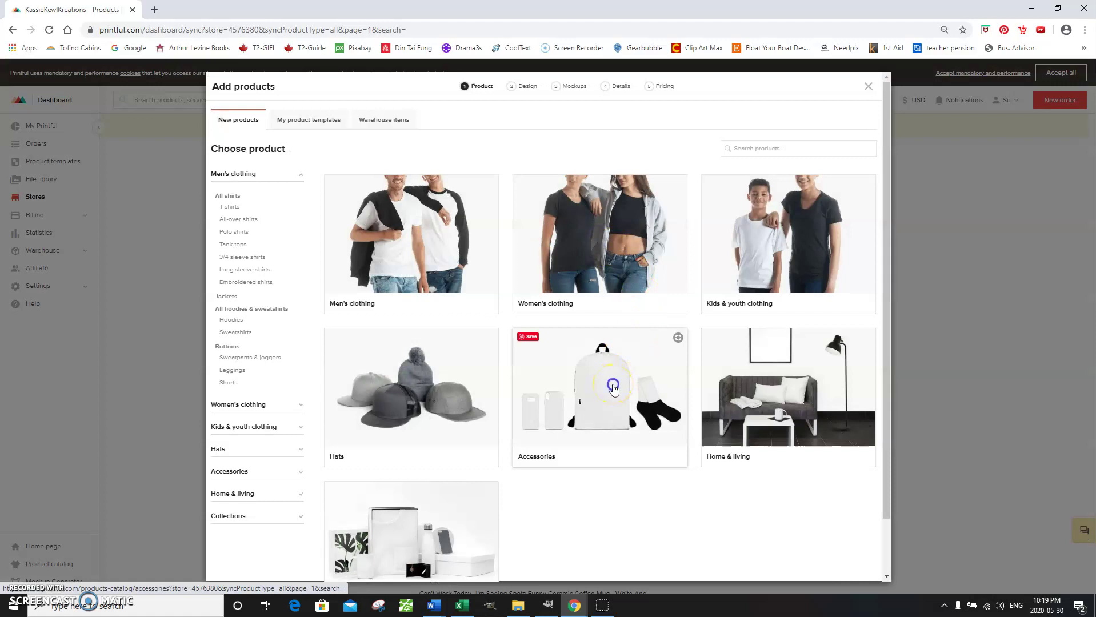
{"action": "left_click", "coordinate": [613, 389]}
{"action": "left_click", "coordinate": [798, 281]}
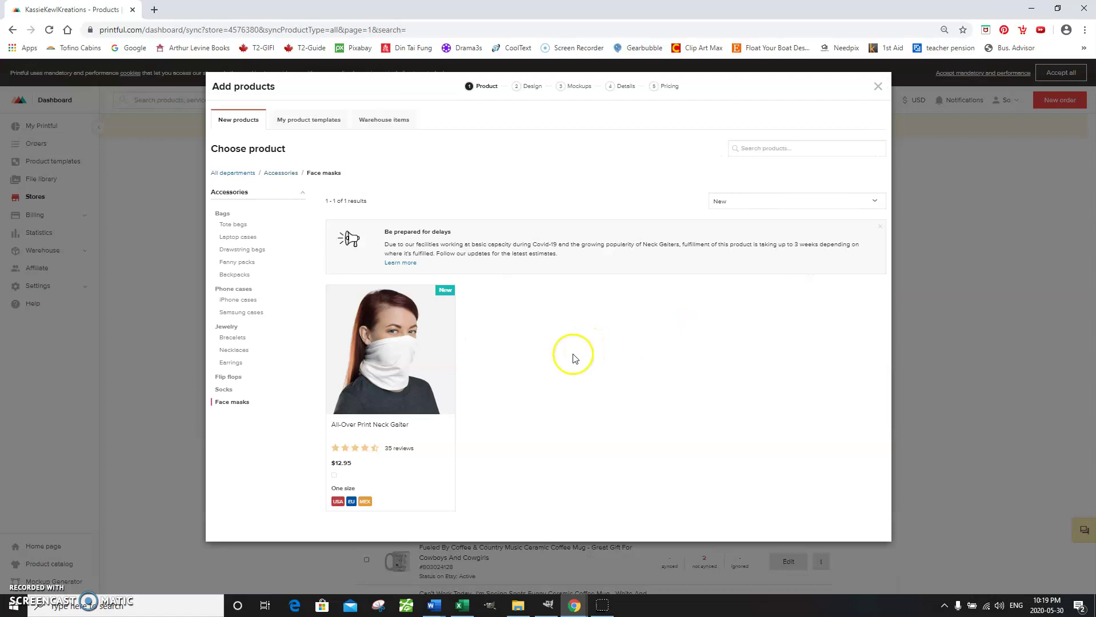
{"action": "left_click", "coordinate": [423, 370]}
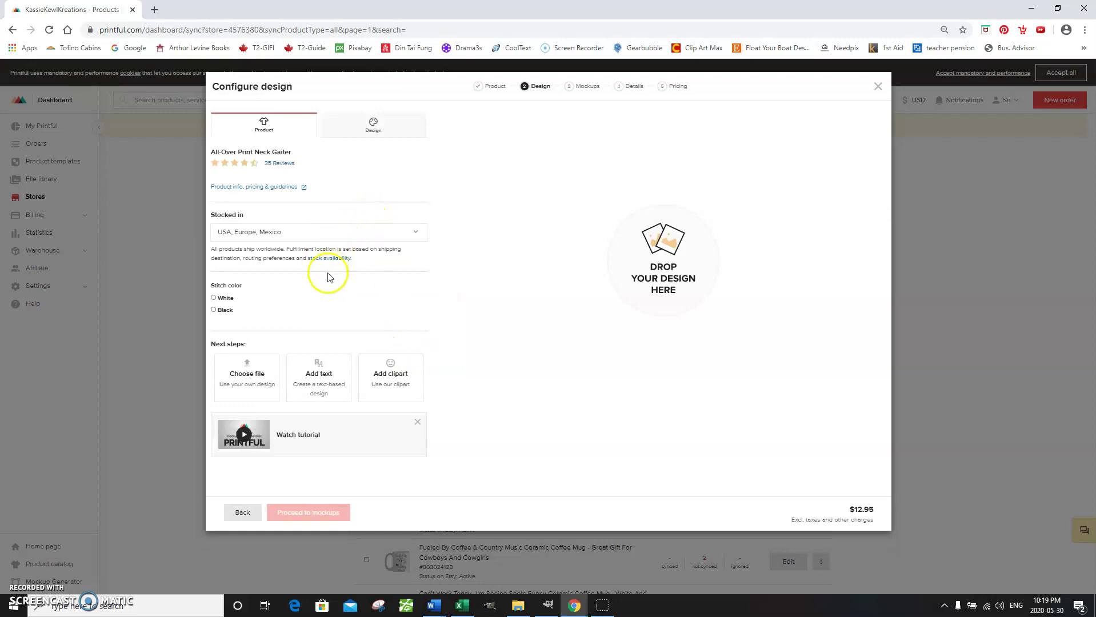
{"action": "left_click", "coordinate": [221, 300]}
- Upload Class of 2020 from Print on Demand Business > Printful > Neck Gaiter to the store's file library
{"action": "left_click", "coordinate": [257, 378]}
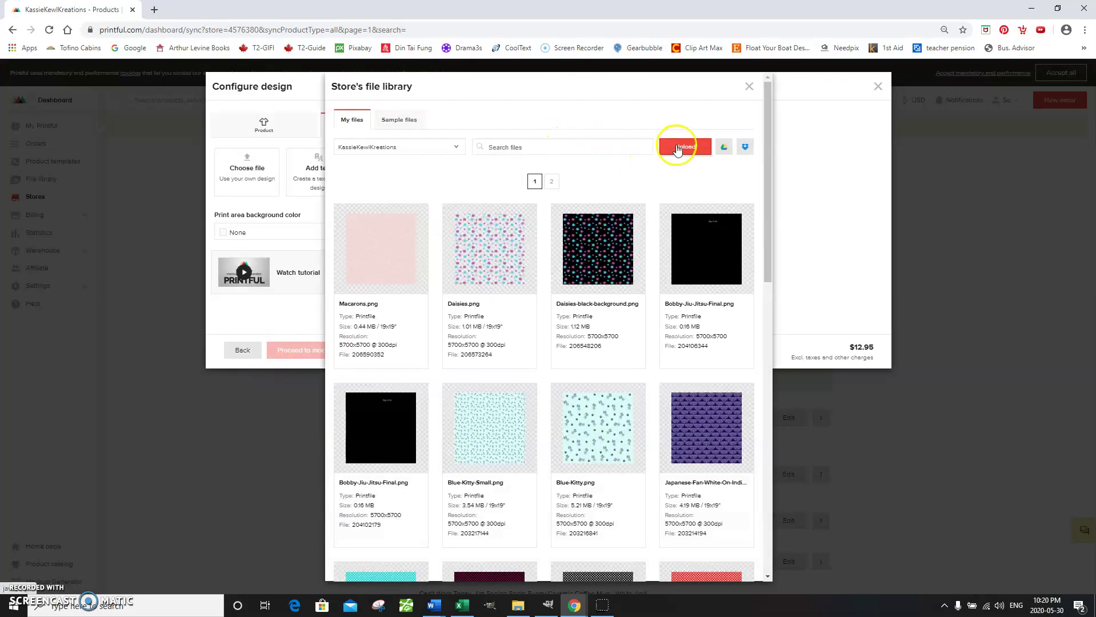
{"action": "left_click", "coordinate": [678, 147]}
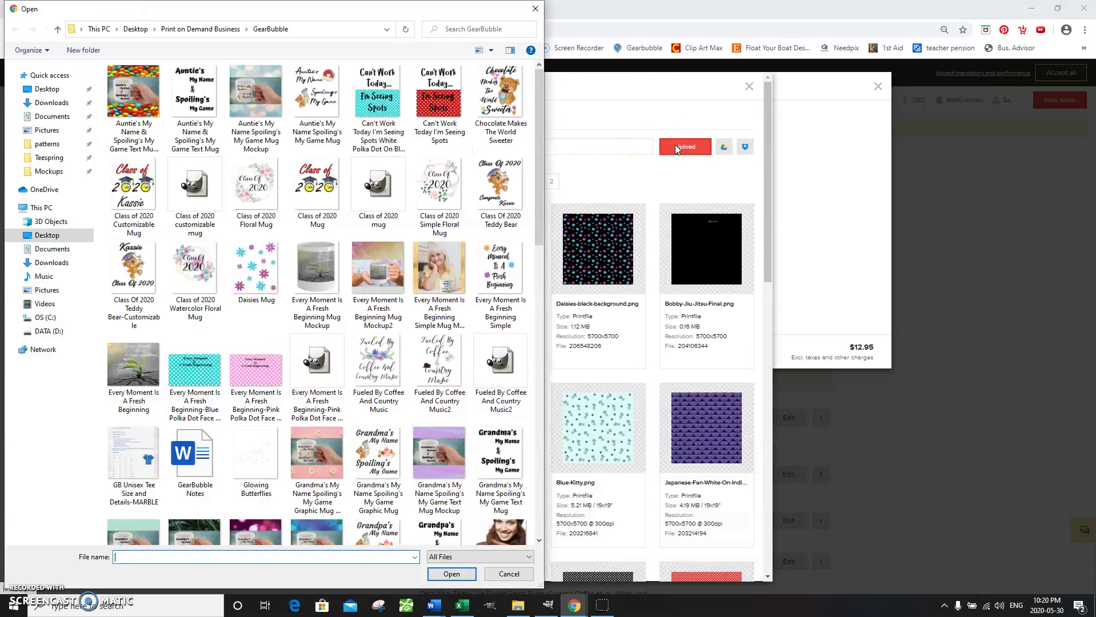
{"action": "left_click", "coordinate": [182, 27]}
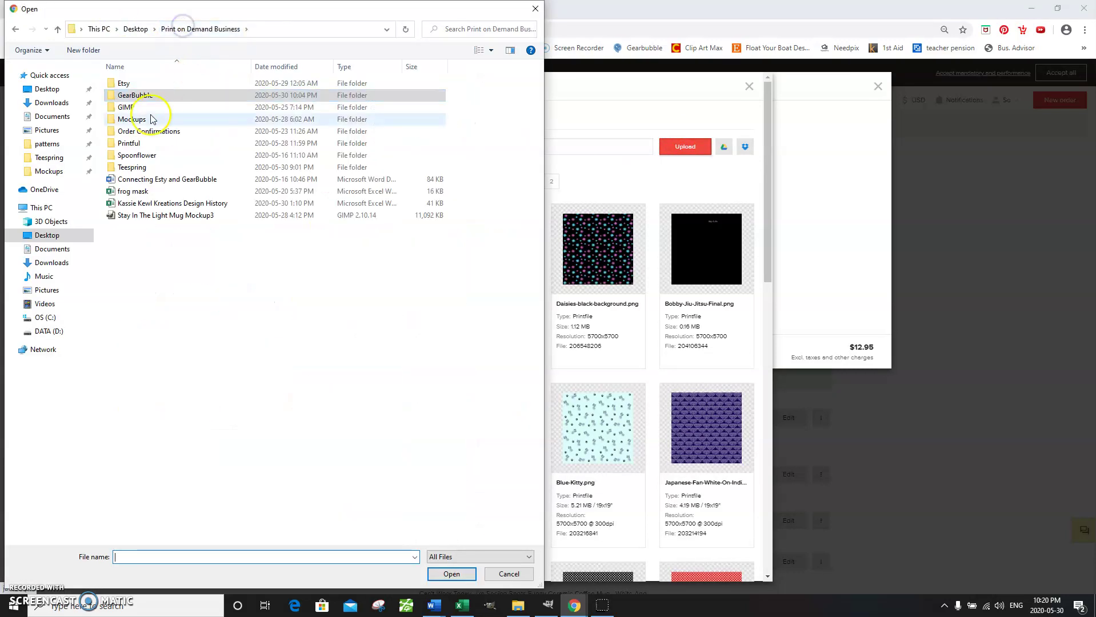
{"action": "double_click", "coordinate": [135, 145]}
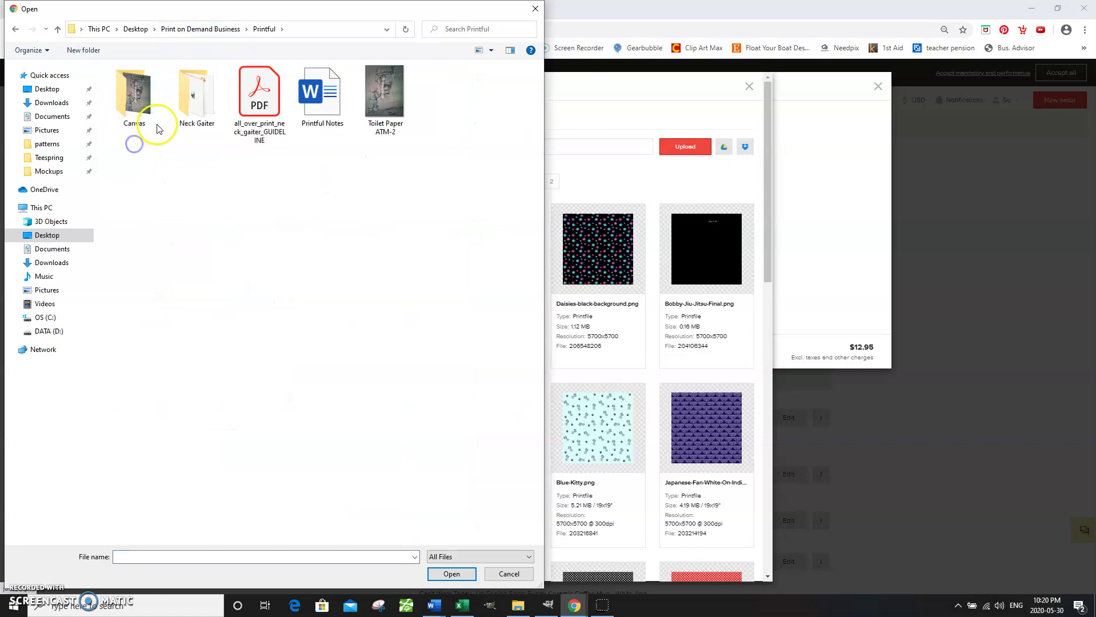
{"action": "double_click", "coordinate": [196, 118]}
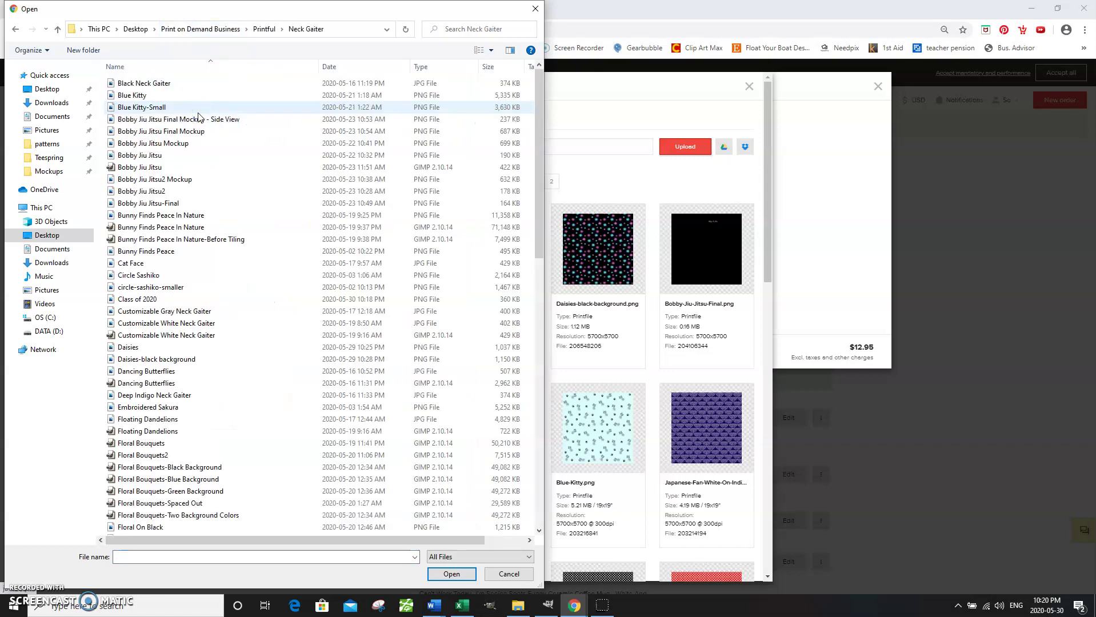
{"action": "double_click", "coordinate": [146, 299]}
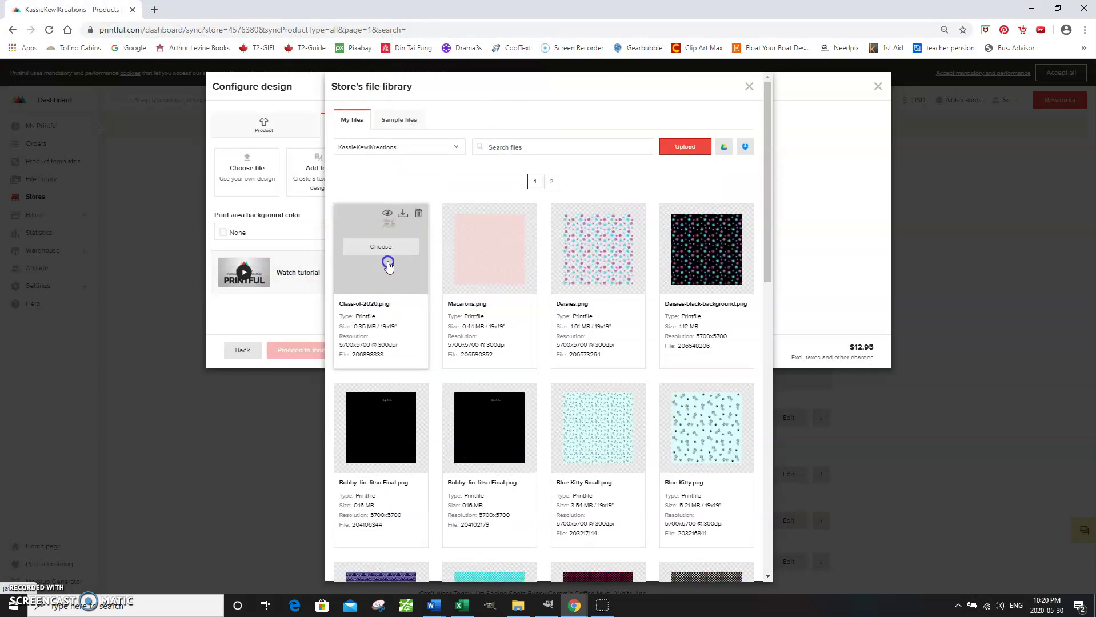
- Place the uploaded Class-of-2020.png on the neck gaiter and preview it in mockup view
{"action": "left_click", "coordinate": [391, 250]}
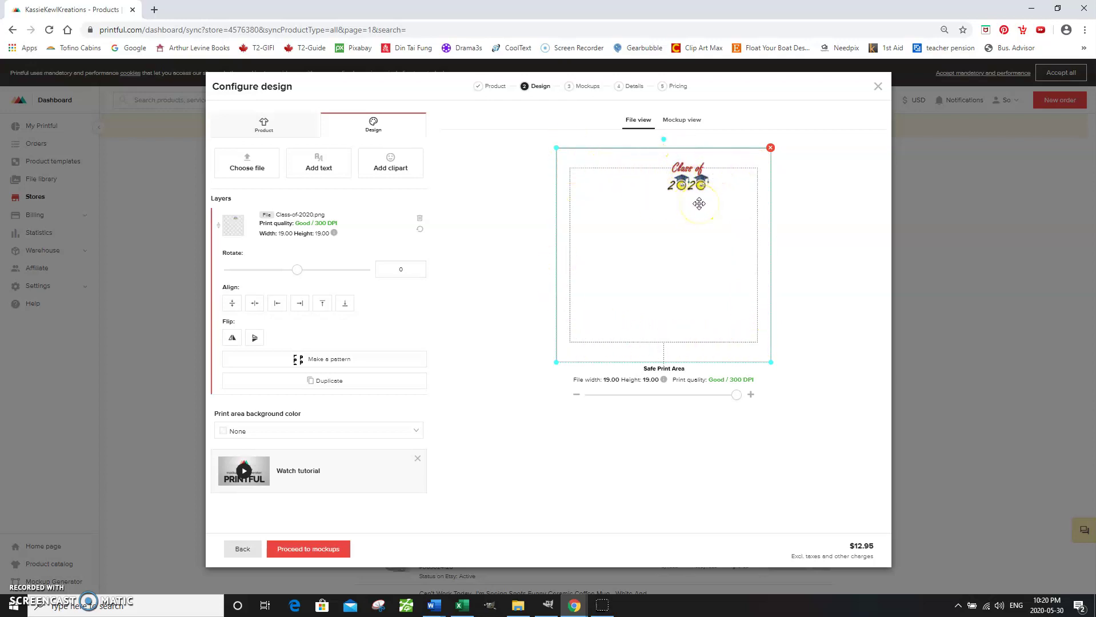
{"action": "left_click", "coordinate": [690, 121]}
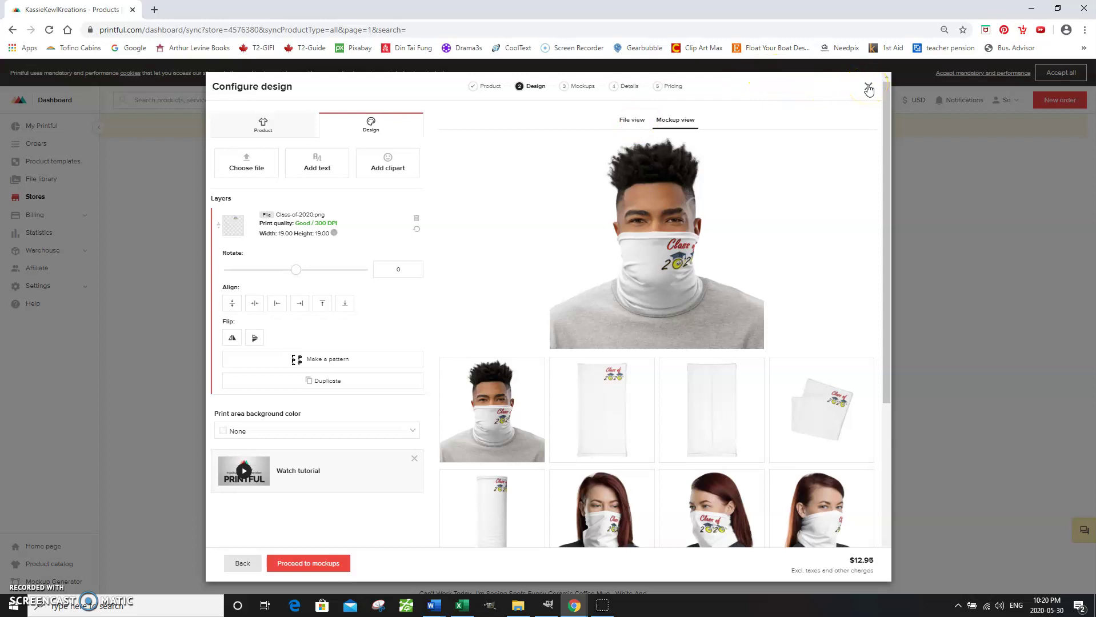
- Close the product builder, discarding the changes, and switch to the Class of 2020 image in GIMP
{"action": "left_click", "coordinate": [867, 89]}
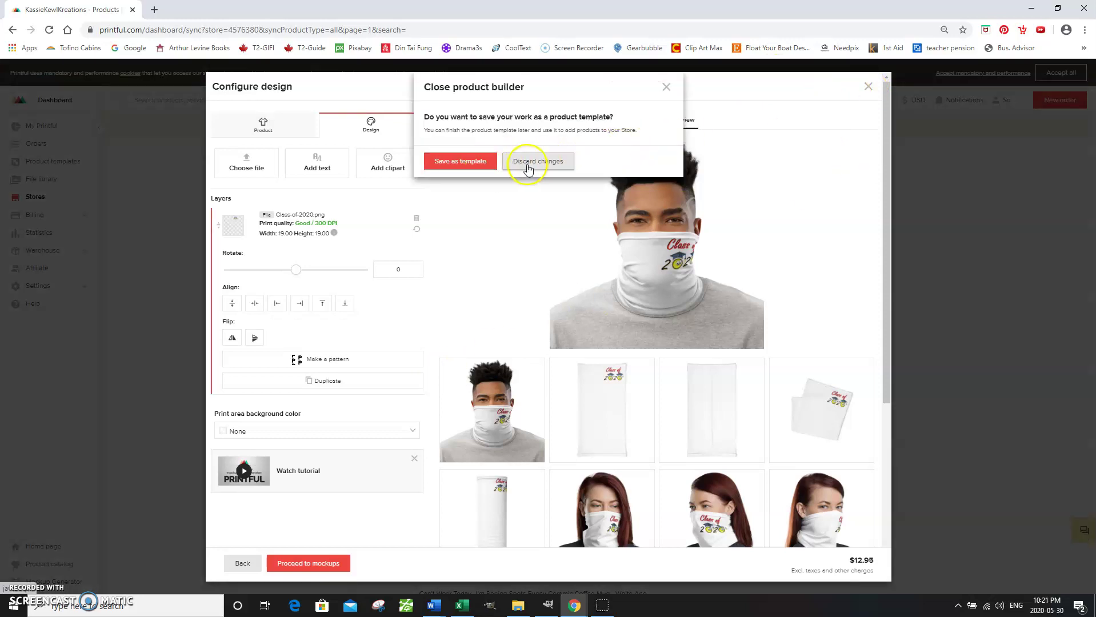
{"action": "left_click", "coordinate": [528, 166]}
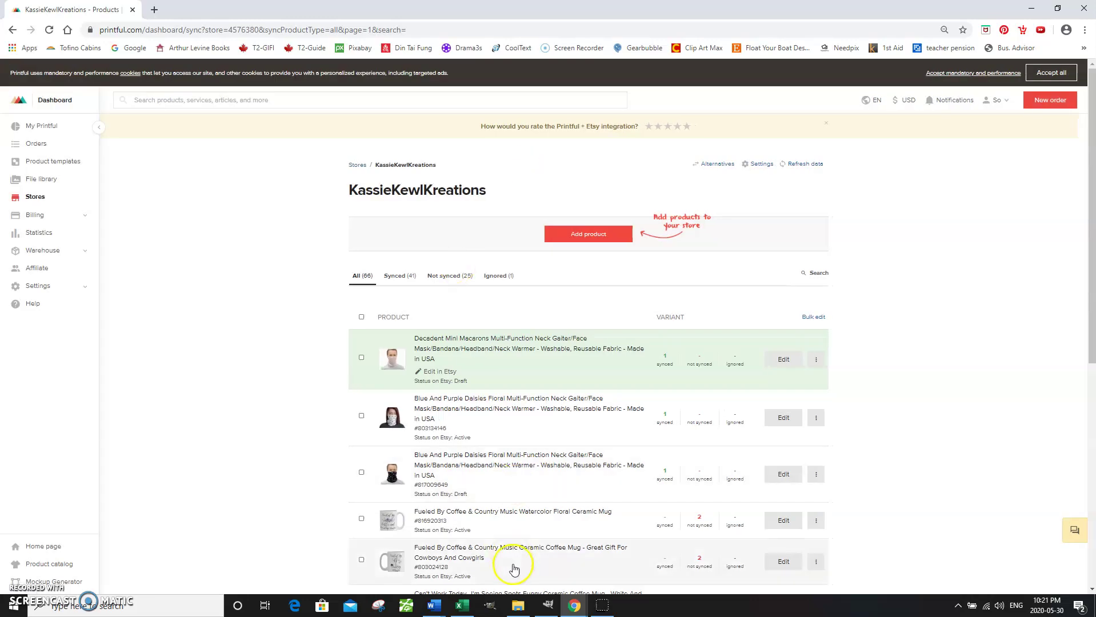
{"action": "left_click", "coordinate": [547, 606]}
{"action": "left_click", "coordinate": [614, 363]}
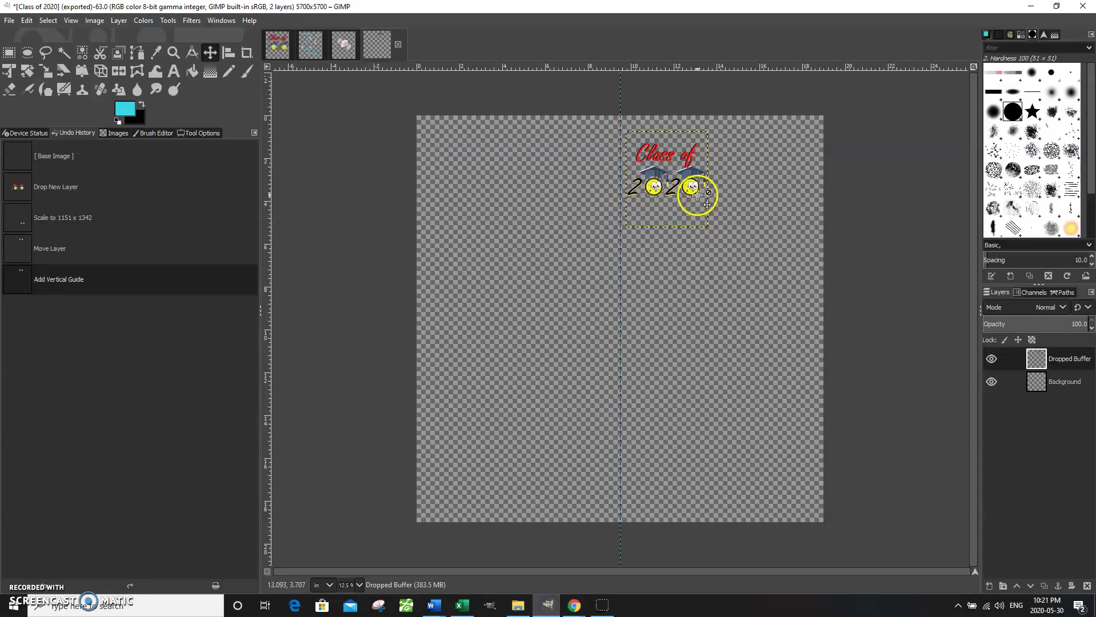
- Scale the Class of 2020 graphic layer down to 937 x 1033 pixels, keeping its aspect ratio linked
{"action": "left_click", "coordinate": [45, 71]}
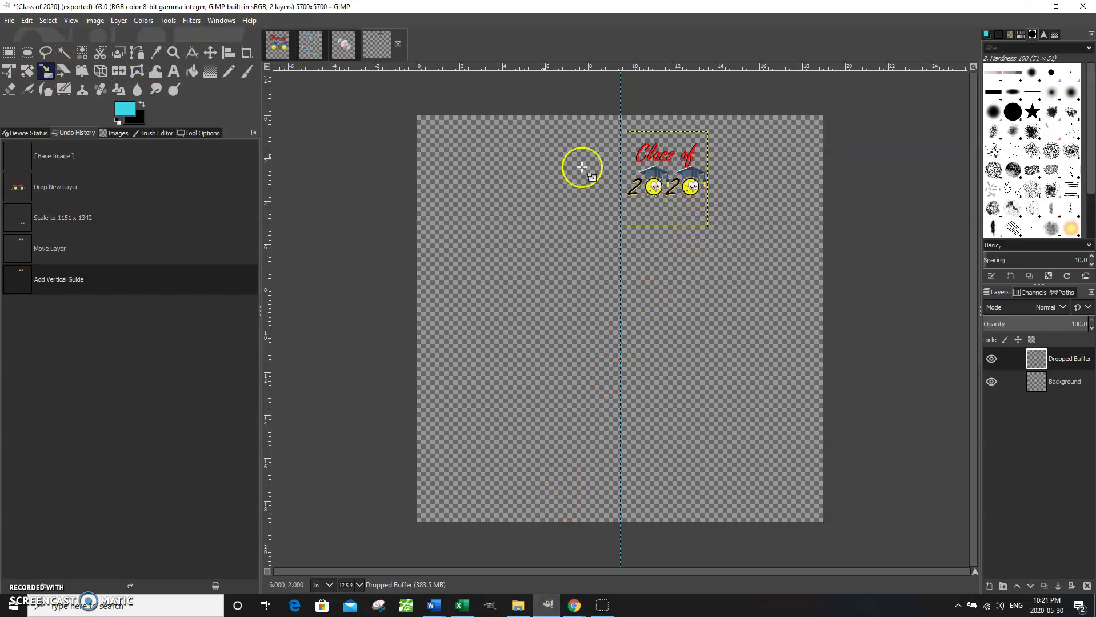
{"action": "left_click", "coordinate": [677, 166]}
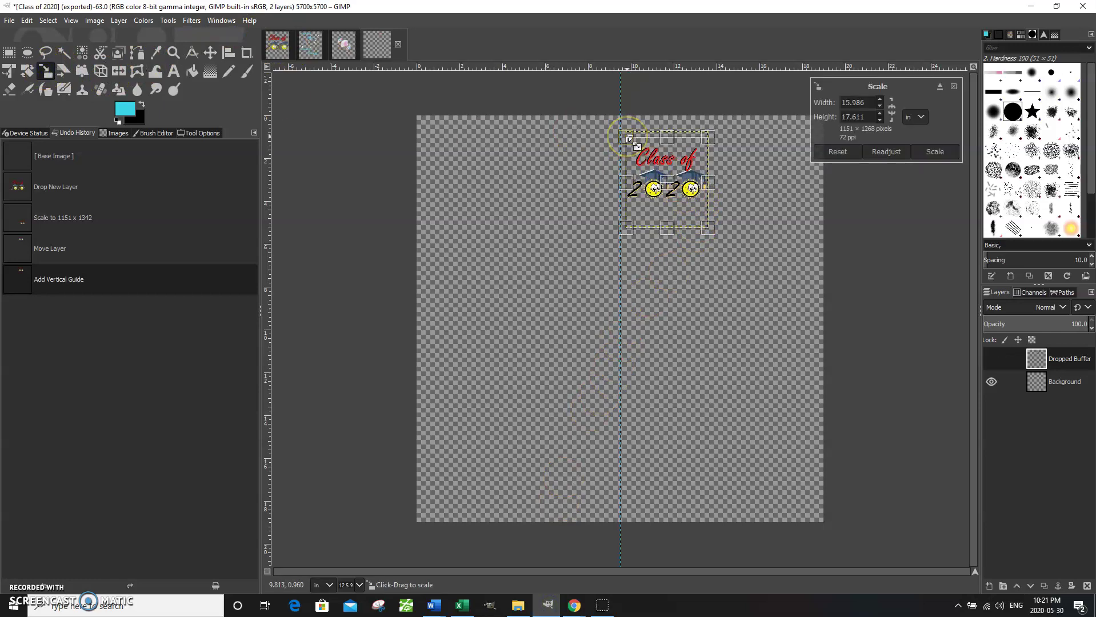
{"action": "left_click_drag", "start_coordinate": [629, 139], "coordinate": [641, 153]}
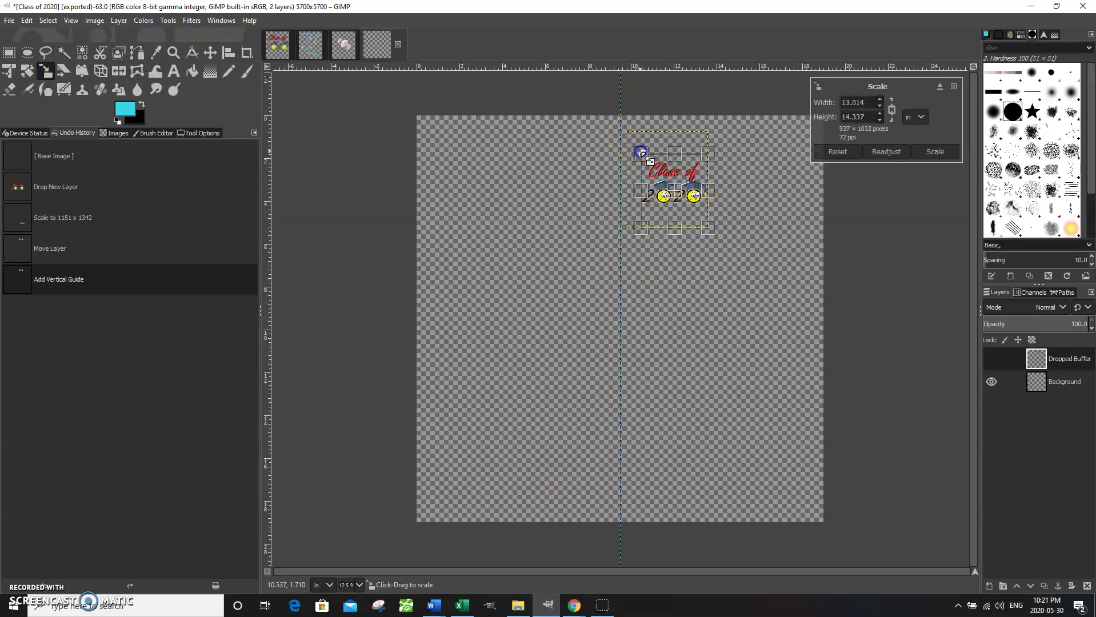
{"action": "left_click", "coordinate": [925, 152]}
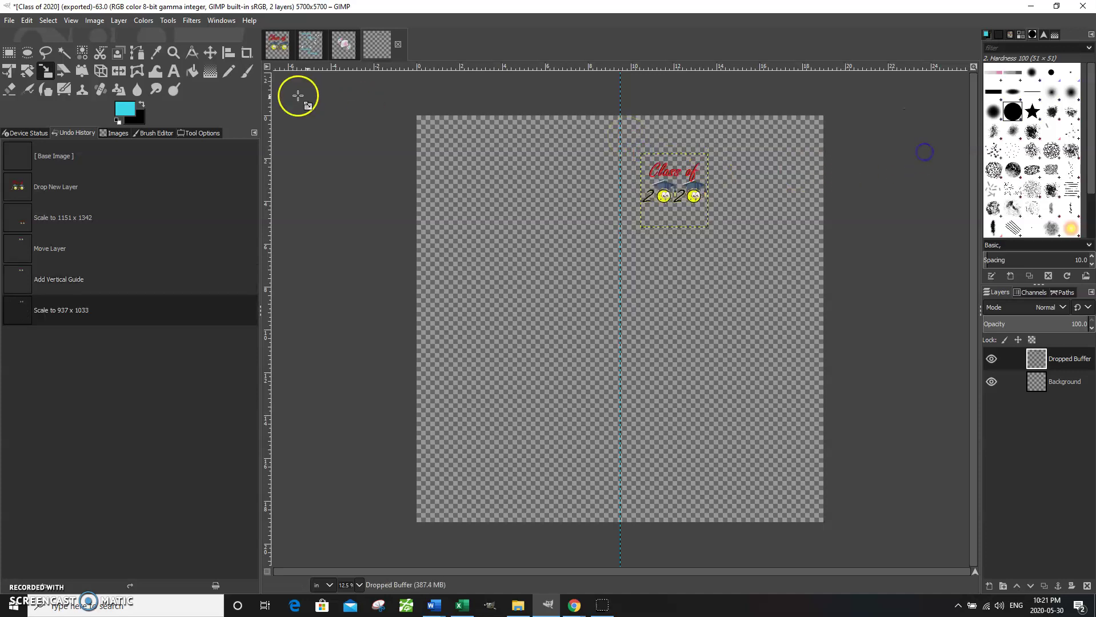
- Move the scaled Class of 2020 layer so its left edge sits just right of the vertical center guide
{"action": "left_click", "coordinate": [210, 52]}
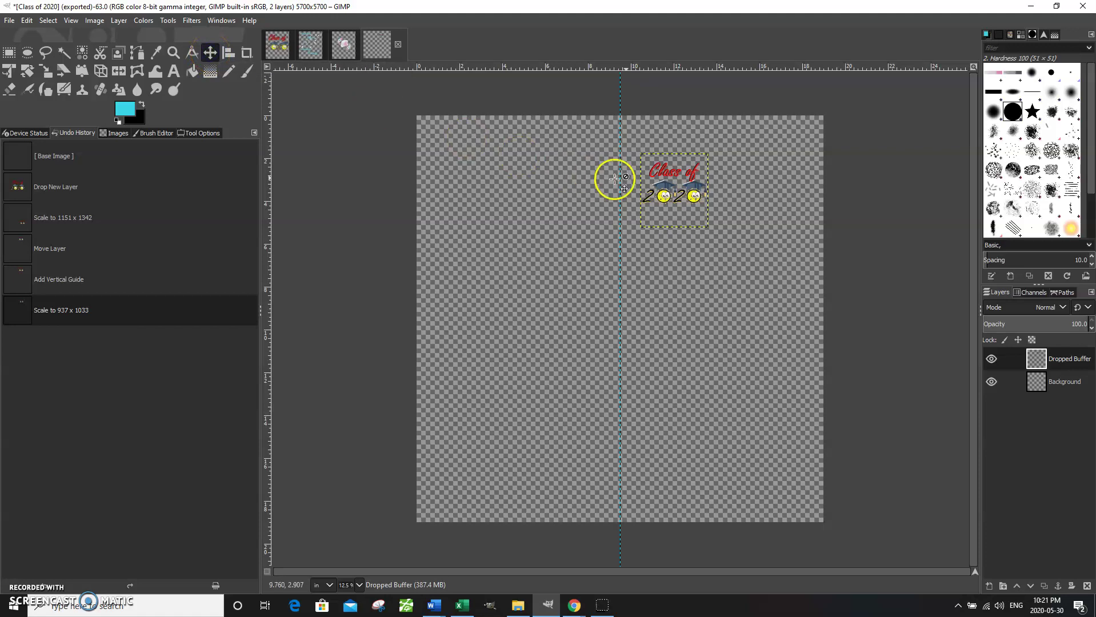
{"action": "left_click", "coordinate": [667, 187]}
{"action": "left_click_drag", "start_coordinate": [667, 188], "coordinate": [651, 189]}
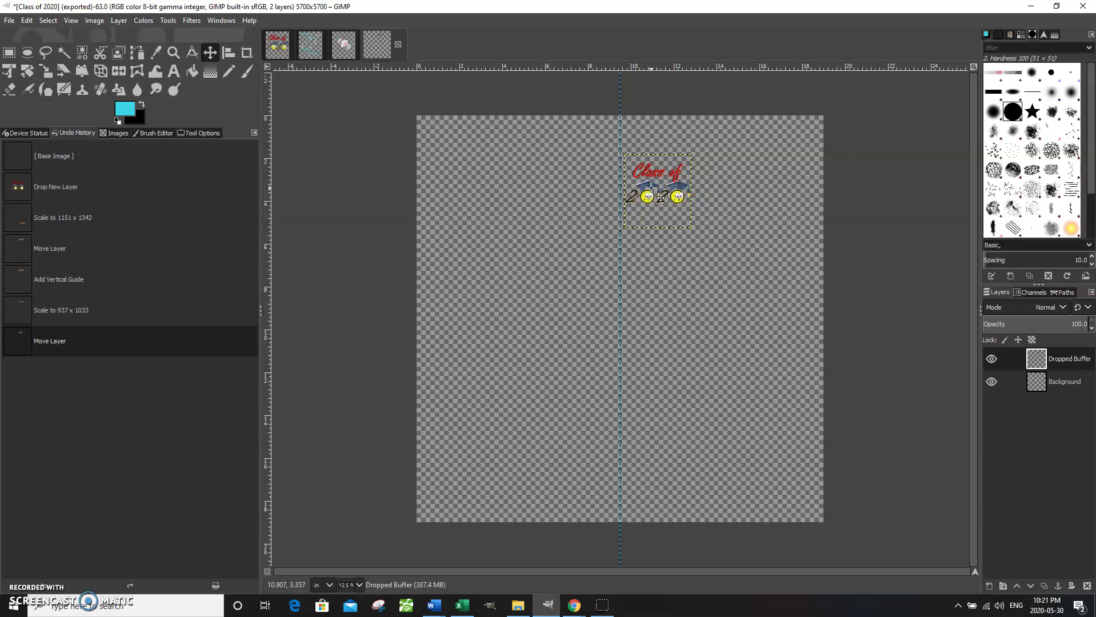
- Export the resized design again as Class of 2020.png in the Neck Gaiter folder, replacing the existing file
{"action": "left_click", "coordinate": [9, 21]}
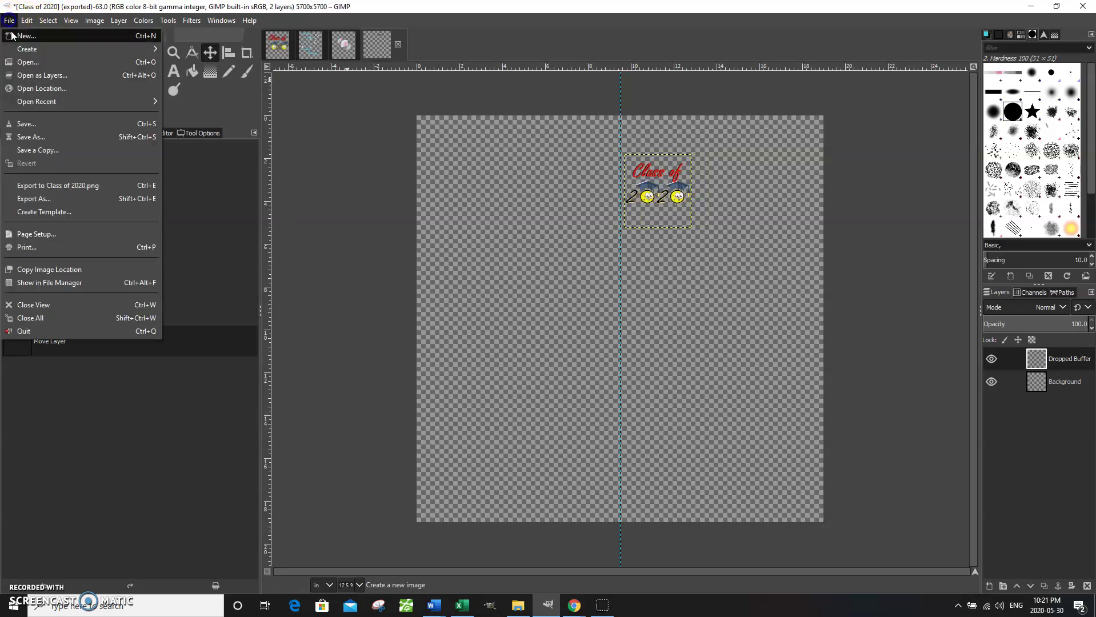
{"action": "left_click", "coordinate": [79, 198]}
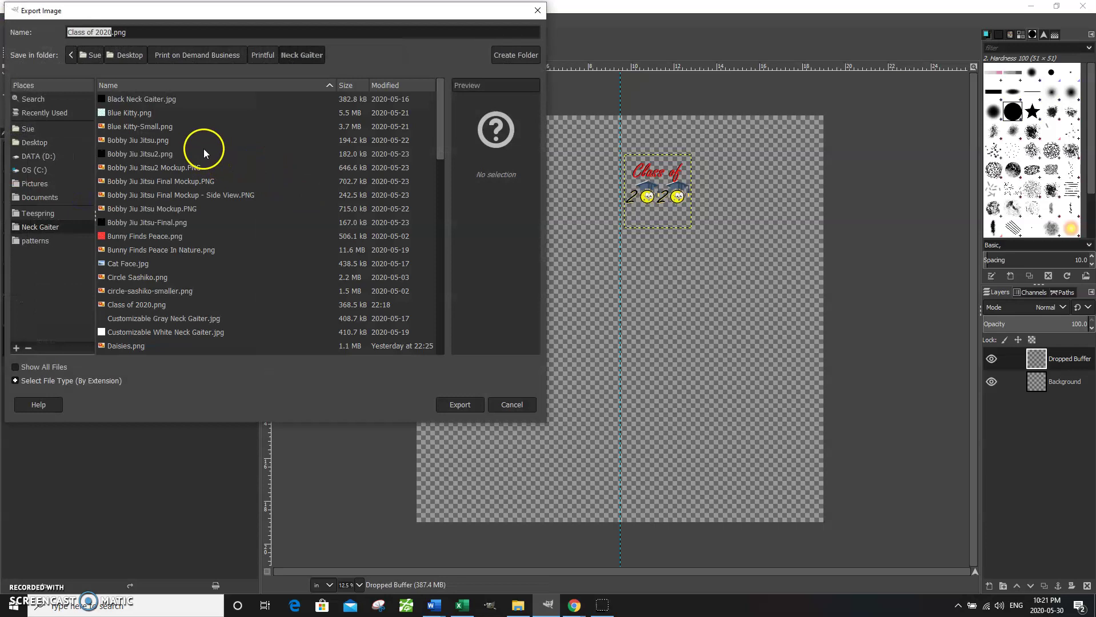
{"action": "left_click", "coordinate": [447, 404]}
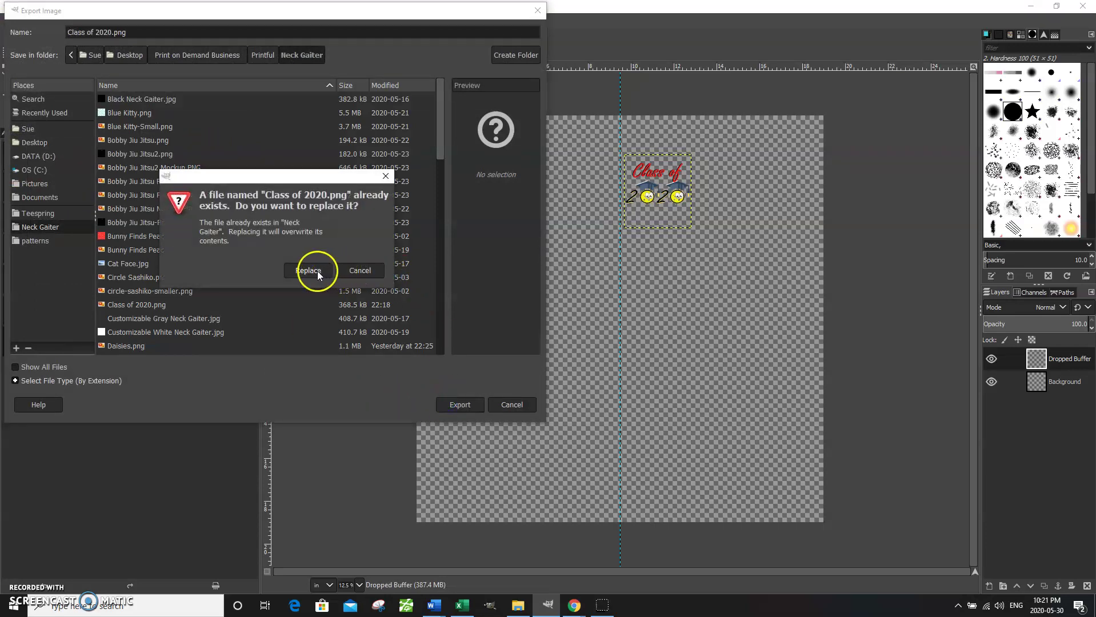
{"action": "left_click", "coordinate": [315, 271]}
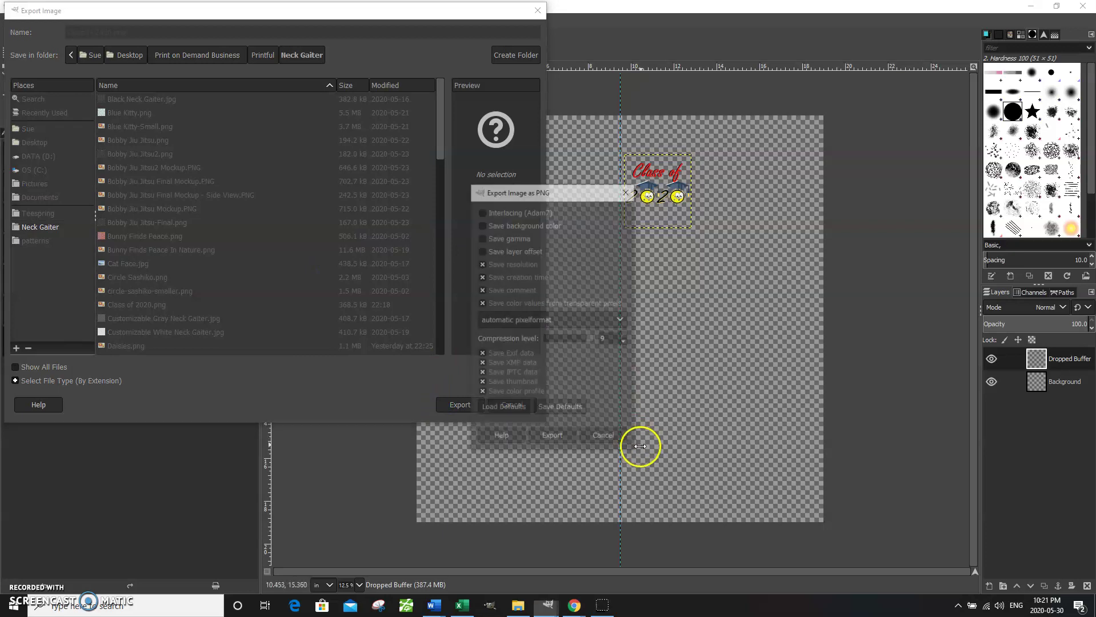
{"action": "left_click", "coordinate": [552, 438]}
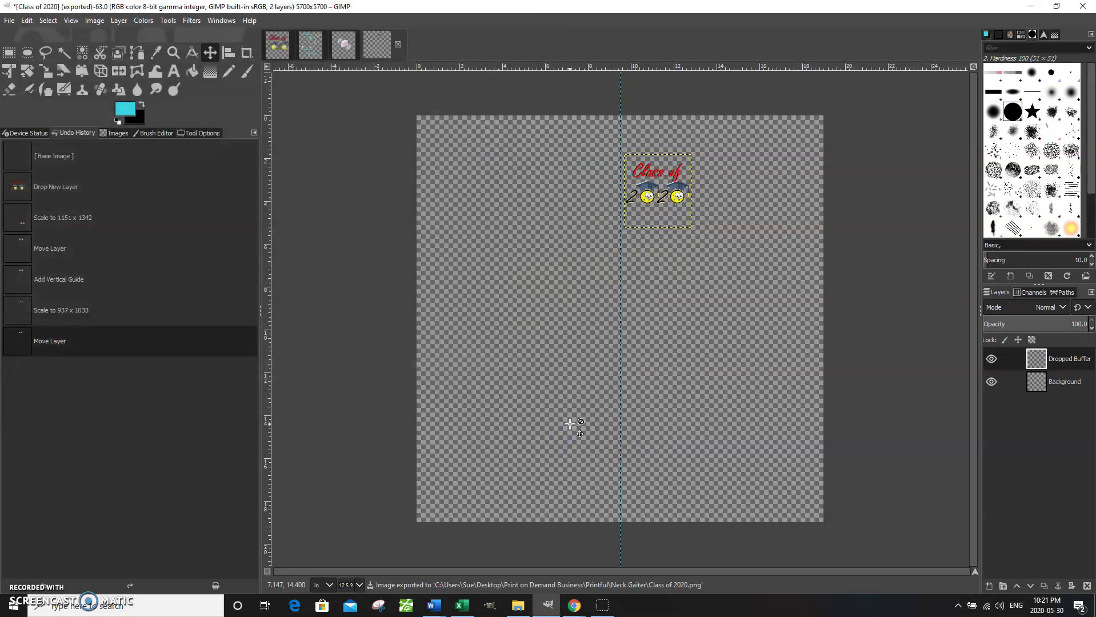
- Switch to the Printful store in Chrome and start a new All-Over Print Neck Gaiter product from Accessories > Face masks
{"action": "mouse_move", "coordinate": [574, 605]}
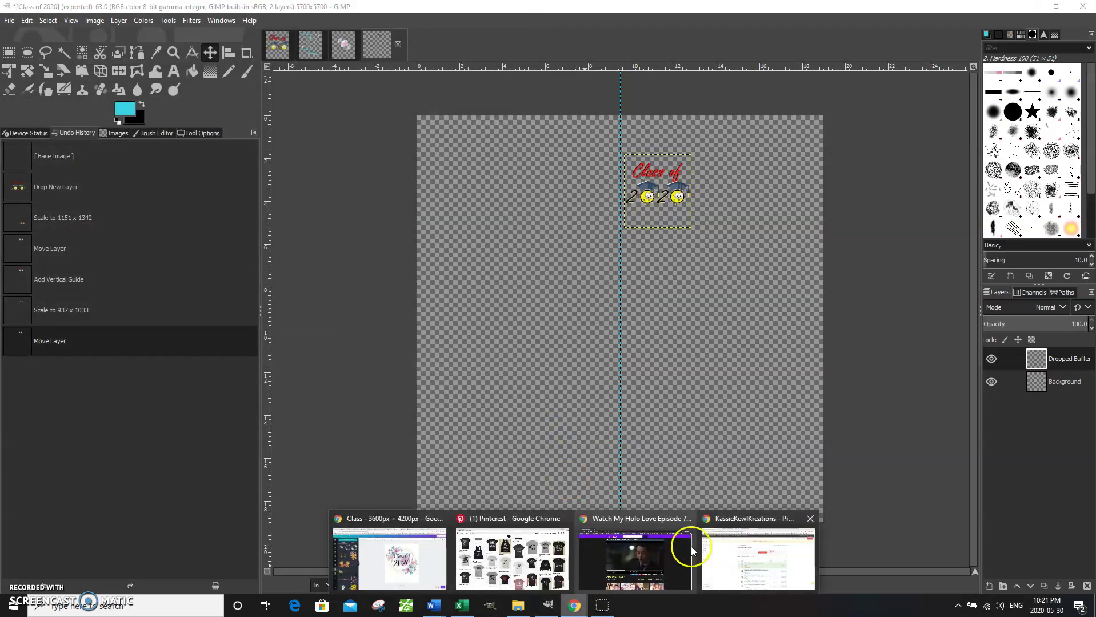
{"action": "left_click", "coordinate": [734, 549]}
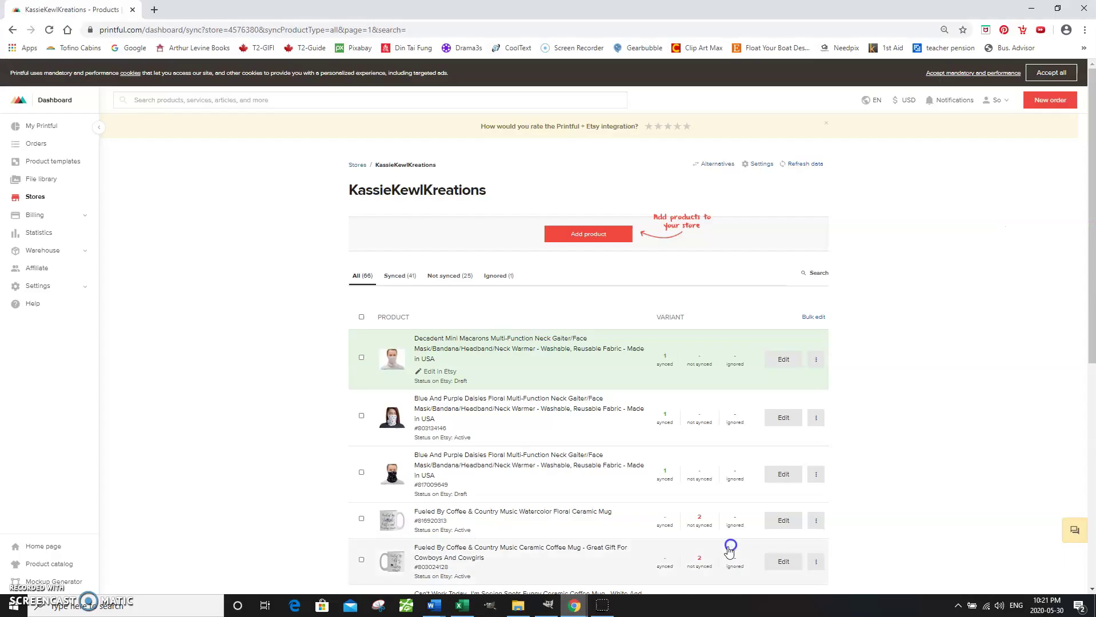
{"action": "left_click", "coordinate": [595, 233]}
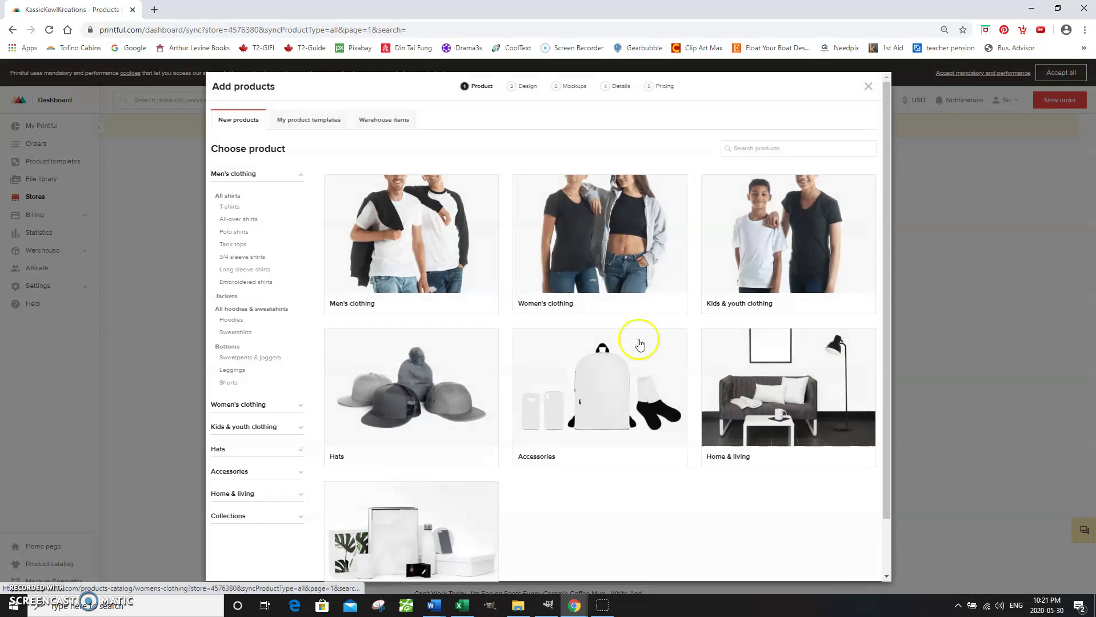
{"action": "left_click", "coordinate": [620, 396]}
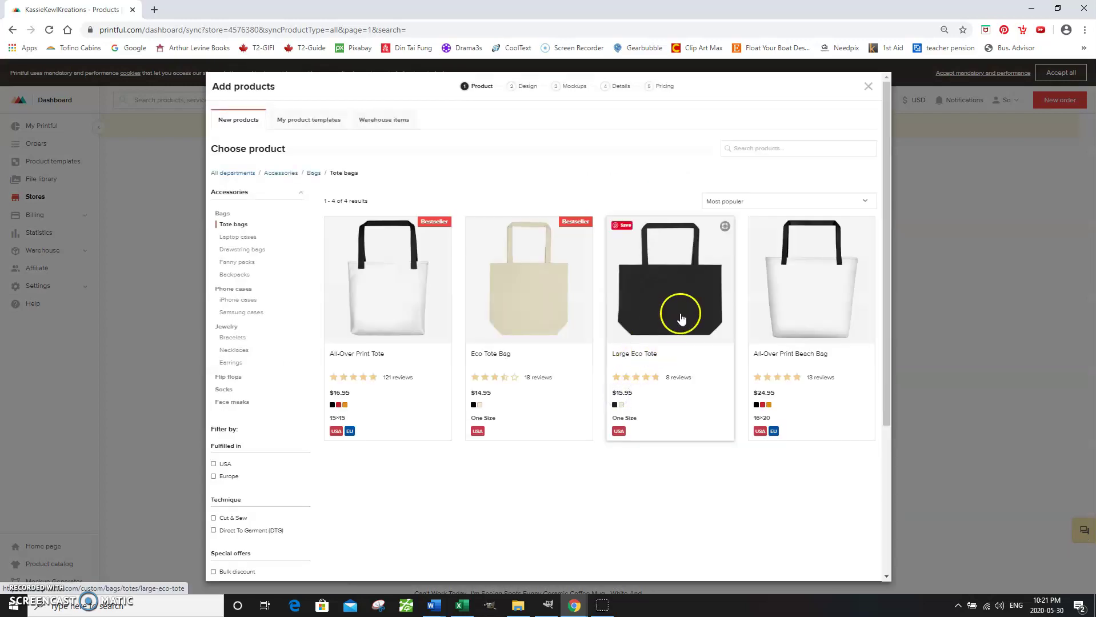
{"action": "left_click", "coordinate": [270, 176]}
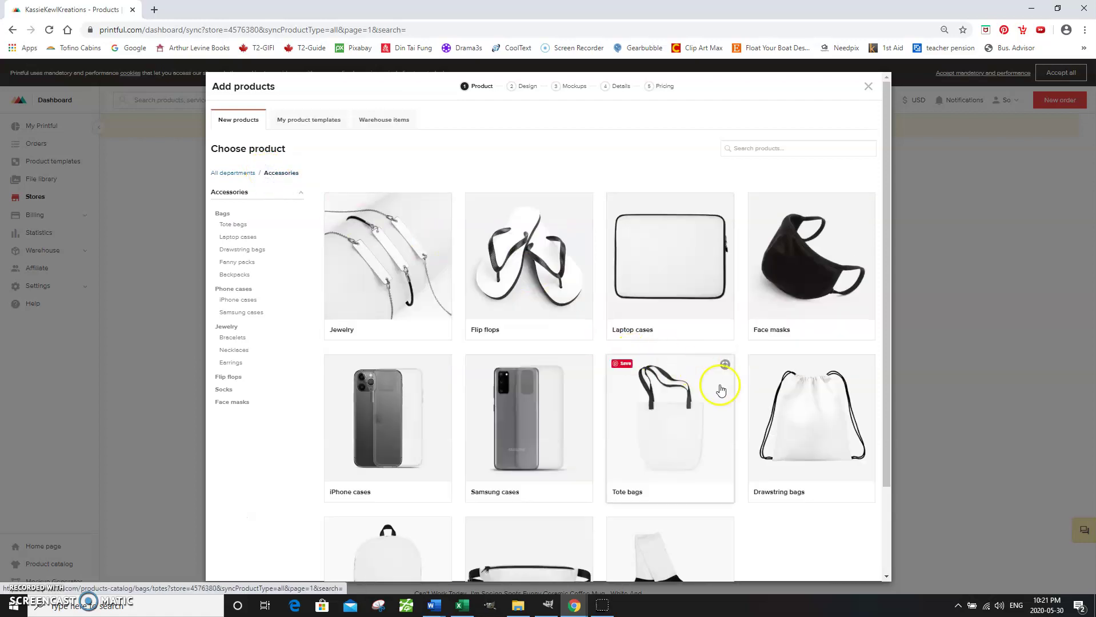
{"action": "left_click", "coordinate": [792, 306]}
{"action": "left_click", "coordinate": [392, 368]}
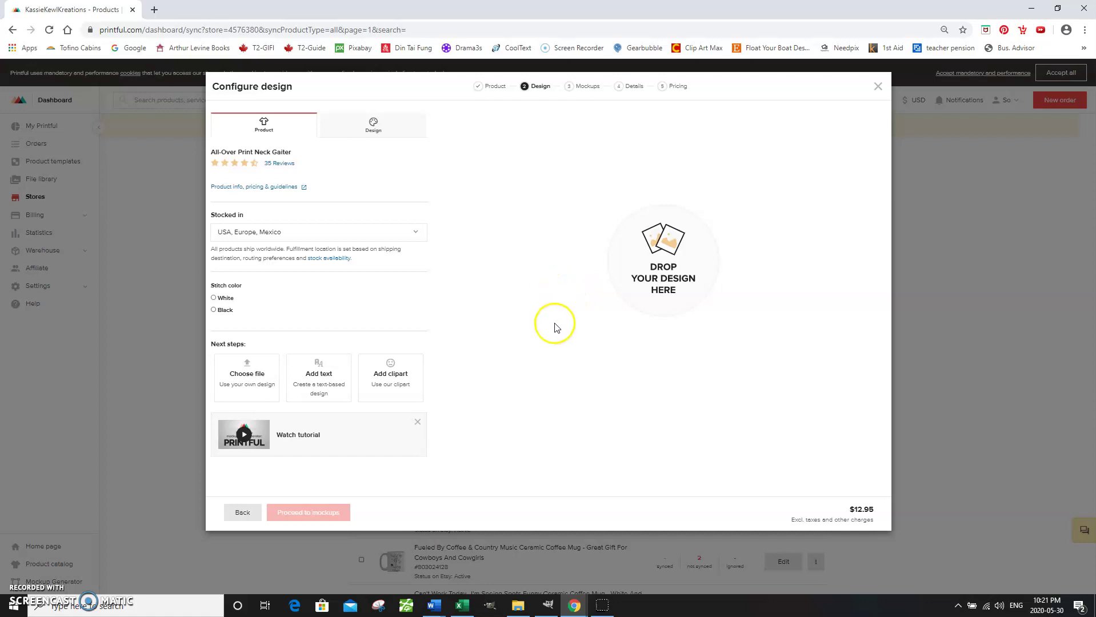
- Set the stitch color to White and delete the old Class-of-2020.png from the store's file library
{"action": "left_click", "coordinate": [214, 297]}
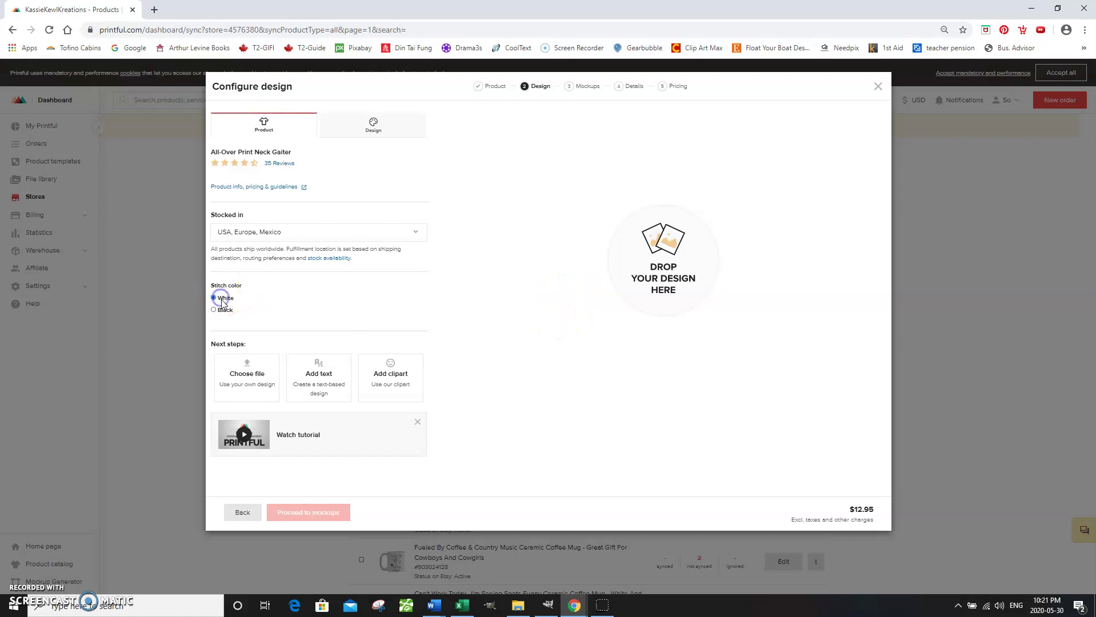
{"action": "left_click", "coordinate": [247, 374]}
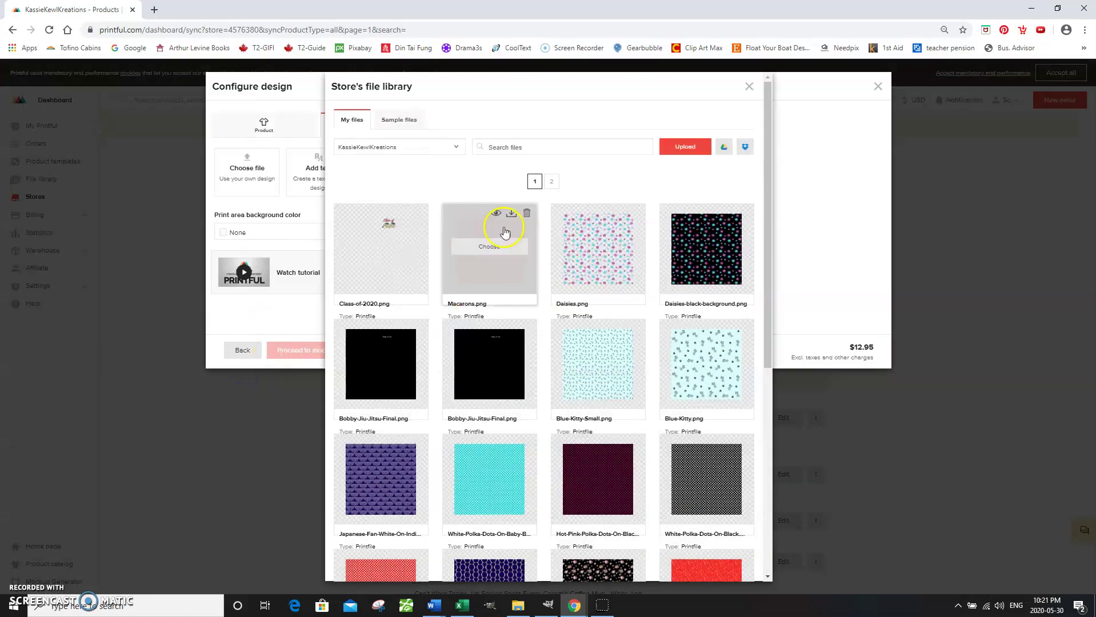
{"action": "mouse_move", "coordinate": [416, 220]}
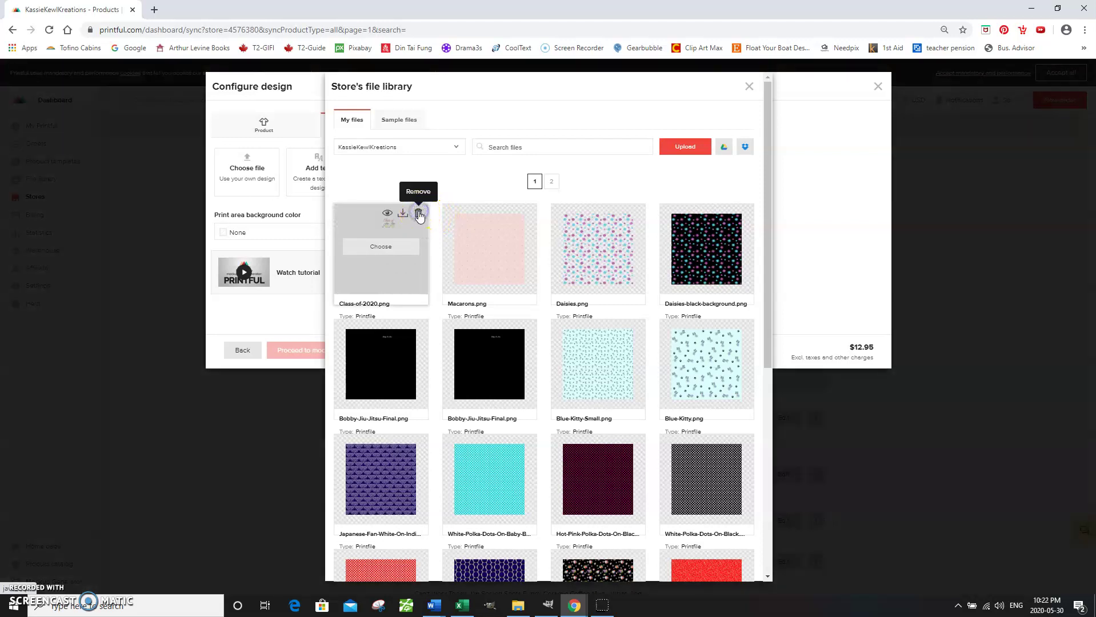
{"action": "left_click", "coordinate": [419, 213]}
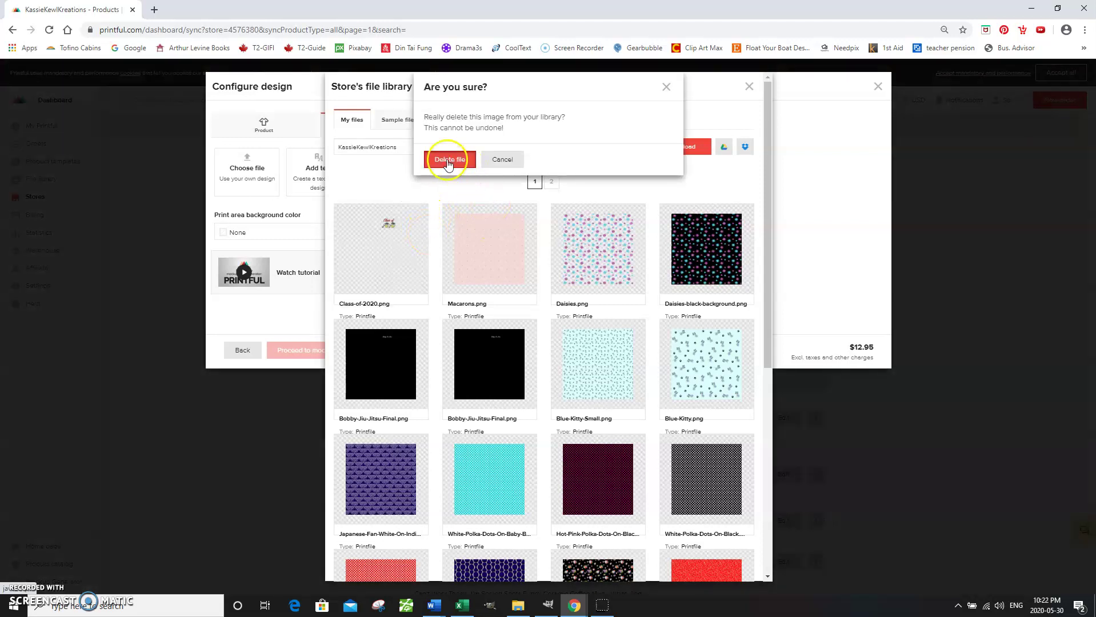
{"action": "left_click", "coordinate": [448, 161]}
- Upload the resized Class of 2020 PNG from the Neck Gaiter folder and choose it as the gaiter's design
{"action": "left_click", "coordinate": [670, 149]}
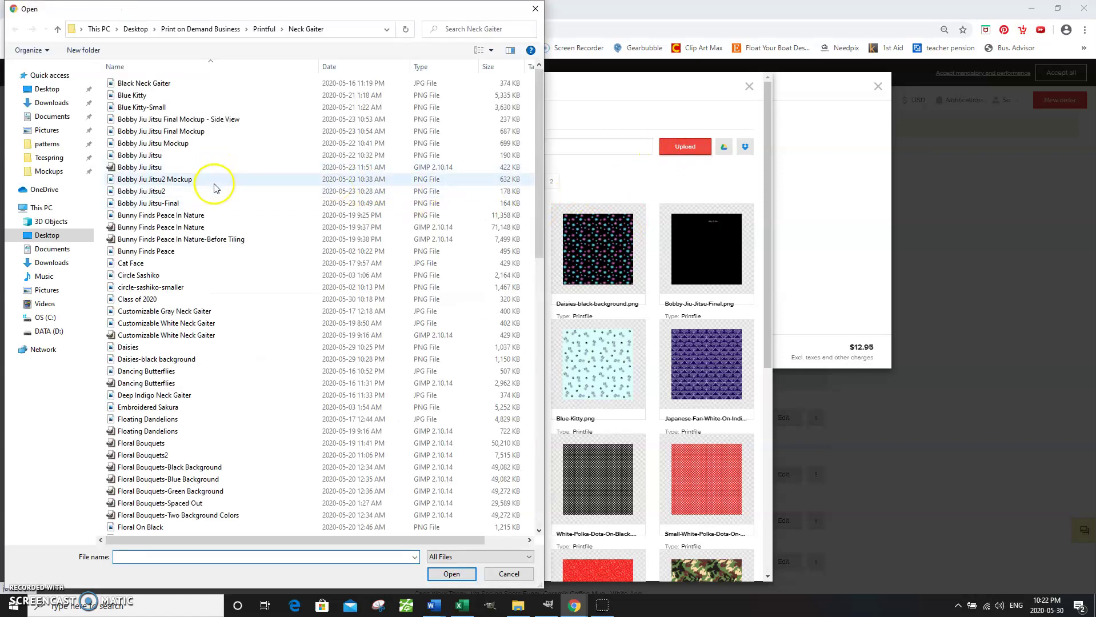
{"action": "double_click", "coordinate": [152, 287]}
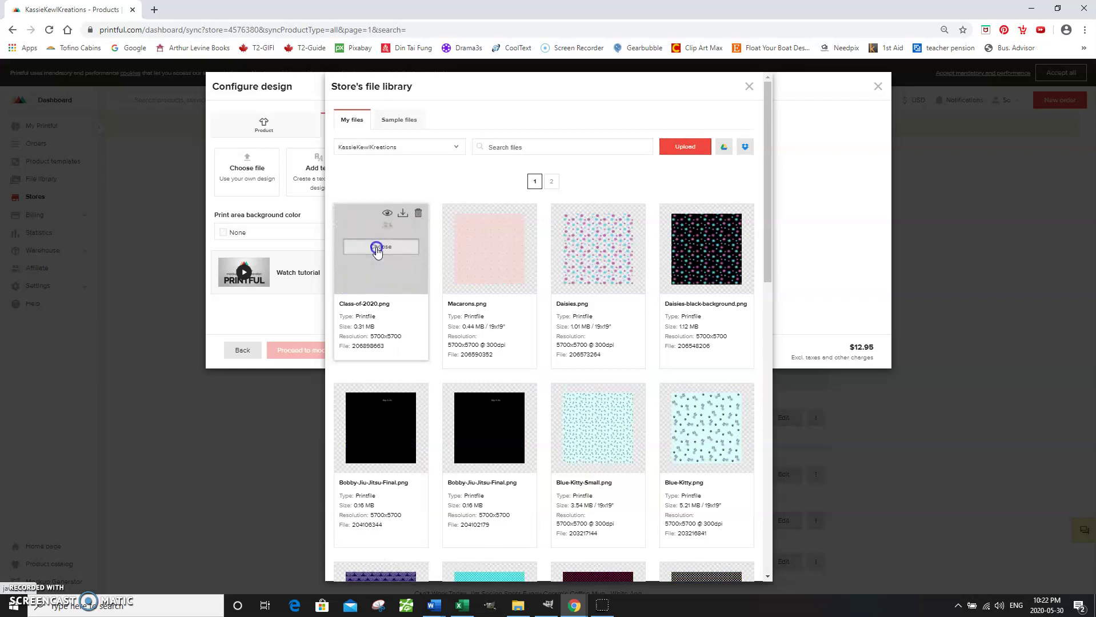
{"action": "left_click", "coordinate": [375, 249]}
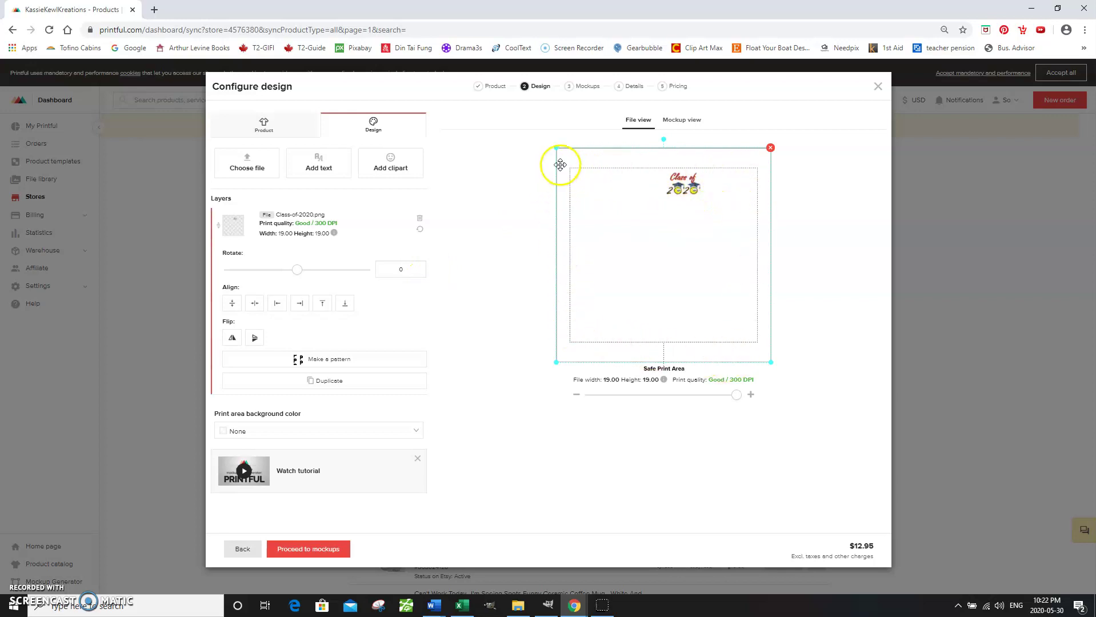
- Preview the Class of 2020 design on the neck gaiter mockups and proceed to the mockup image selection
{"action": "left_click", "coordinate": [680, 121]}
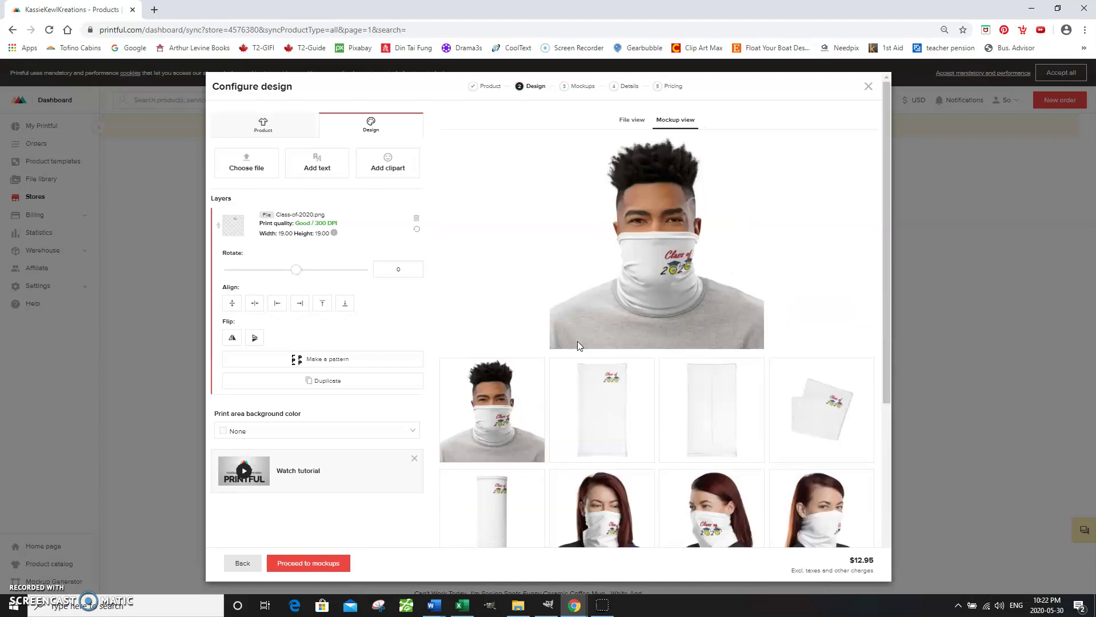
{"action": "left_click", "coordinate": [678, 246]}
{"action": "left_click", "coordinate": [680, 296]}
{"action": "left_click", "coordinate": [313, 561]}
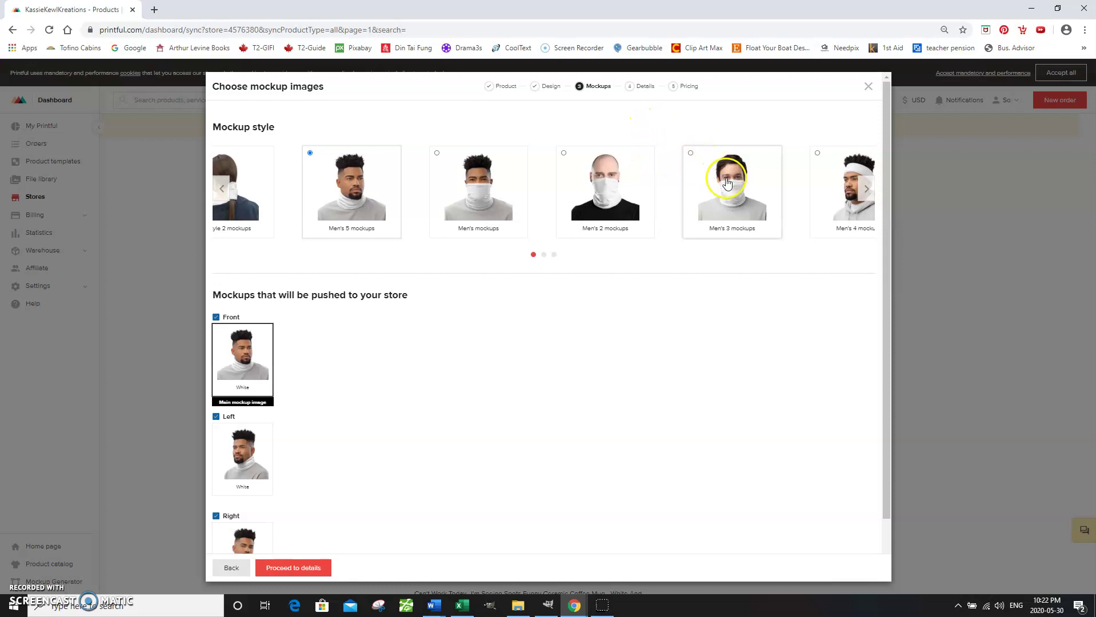
- Browse the mockup styles, choose Men's 3 mockups, and proceed to the product details
{"action": "left_click", "coordinate": [867, 190]}
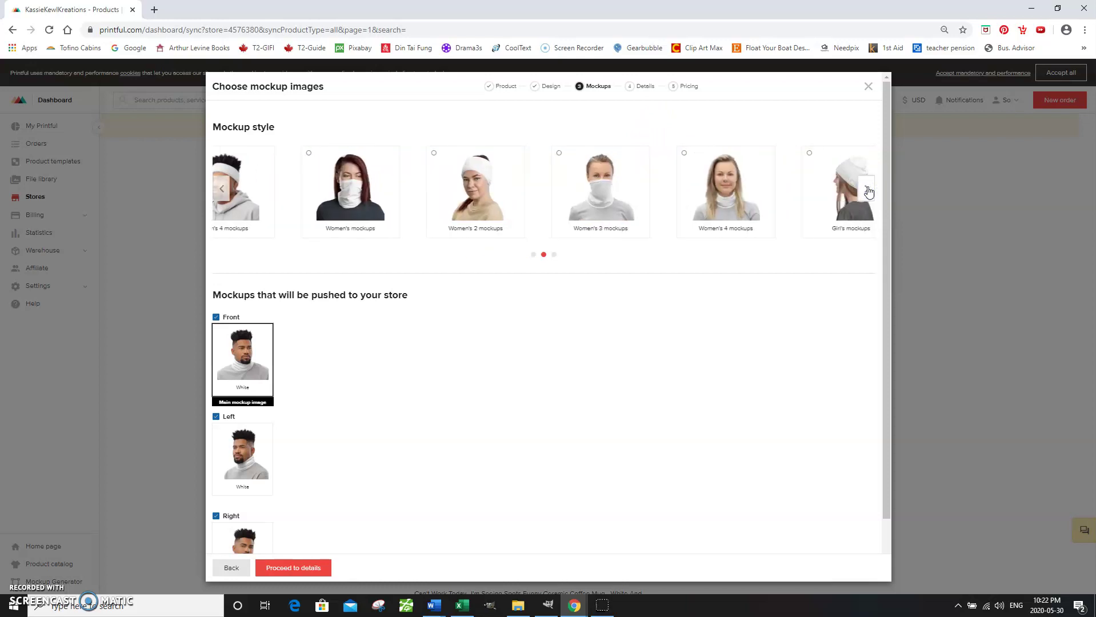
{"action": "left_click", "coordinate": [221, 189]}
{"action": "left_click", "coordinate": [220, 190]}
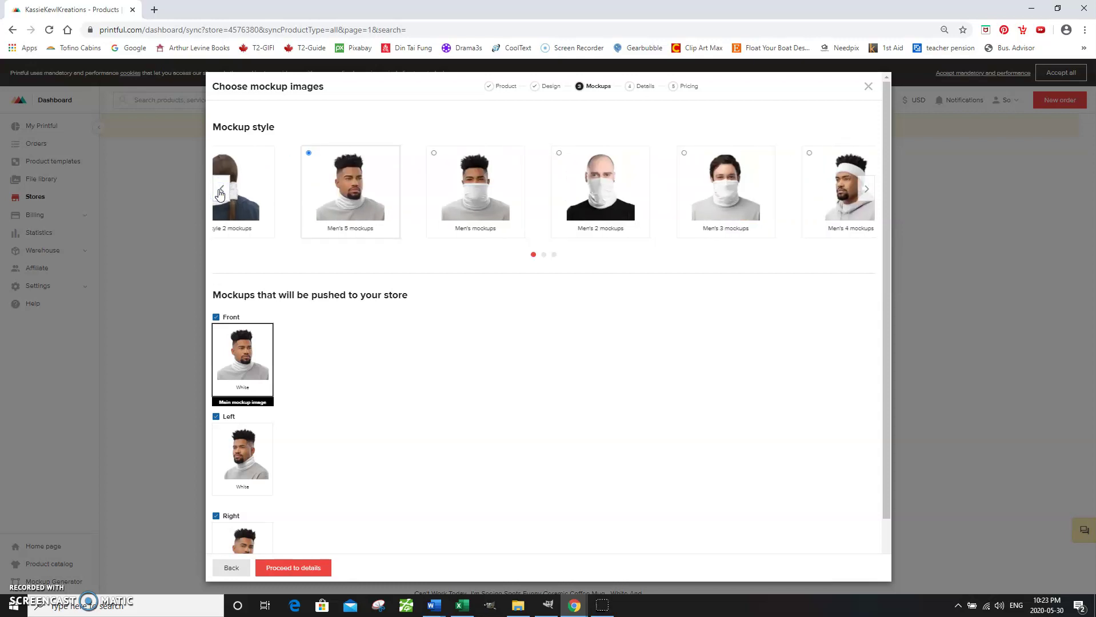
{"action": "left_click", "coordinate": [691, 210]}
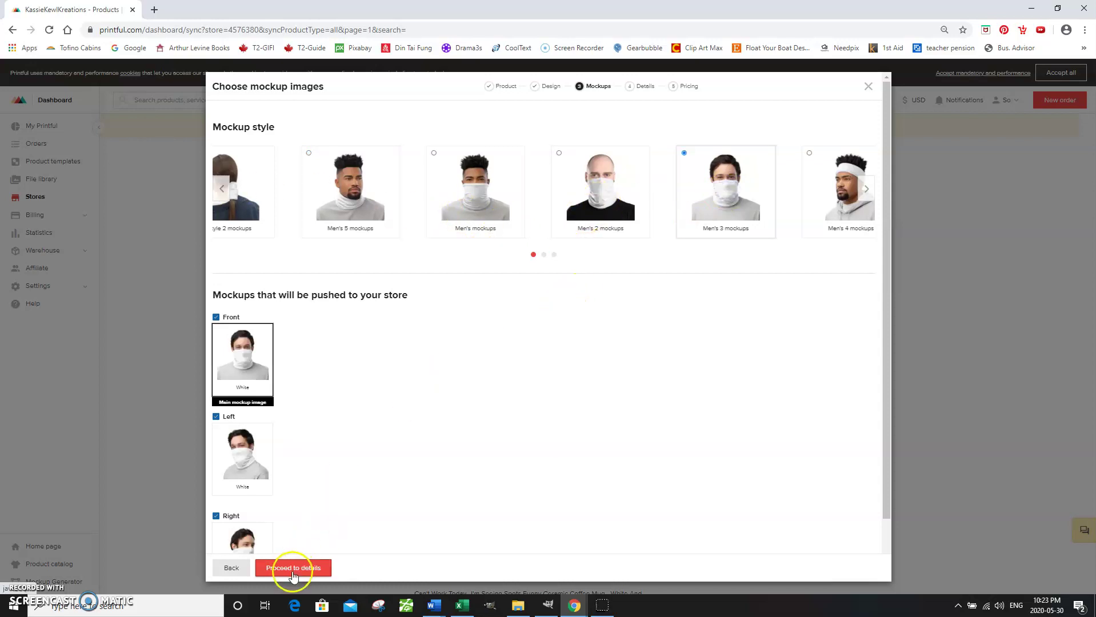
{"action": "left_click", "coordinate": [293, 568]}
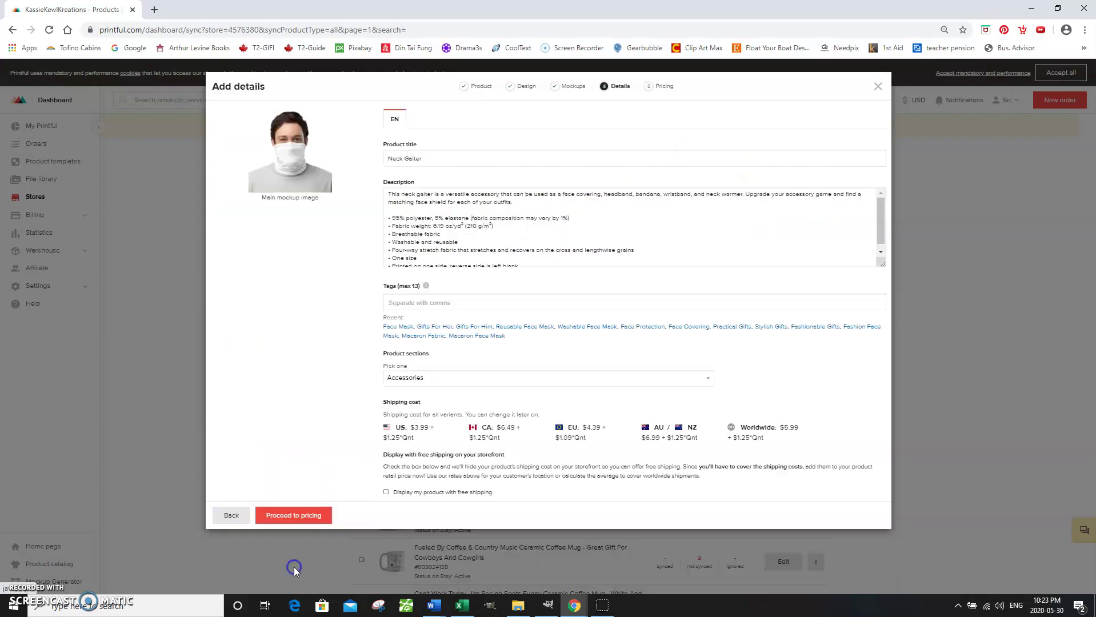
- Set the product title to "Class of 2020" followed by the "Multi-Function Neck Gaiter/Face Mask/Bandana" line copied from the Printful Notes Word document
{"action": "left_click", "coordinate": [388, 159]}
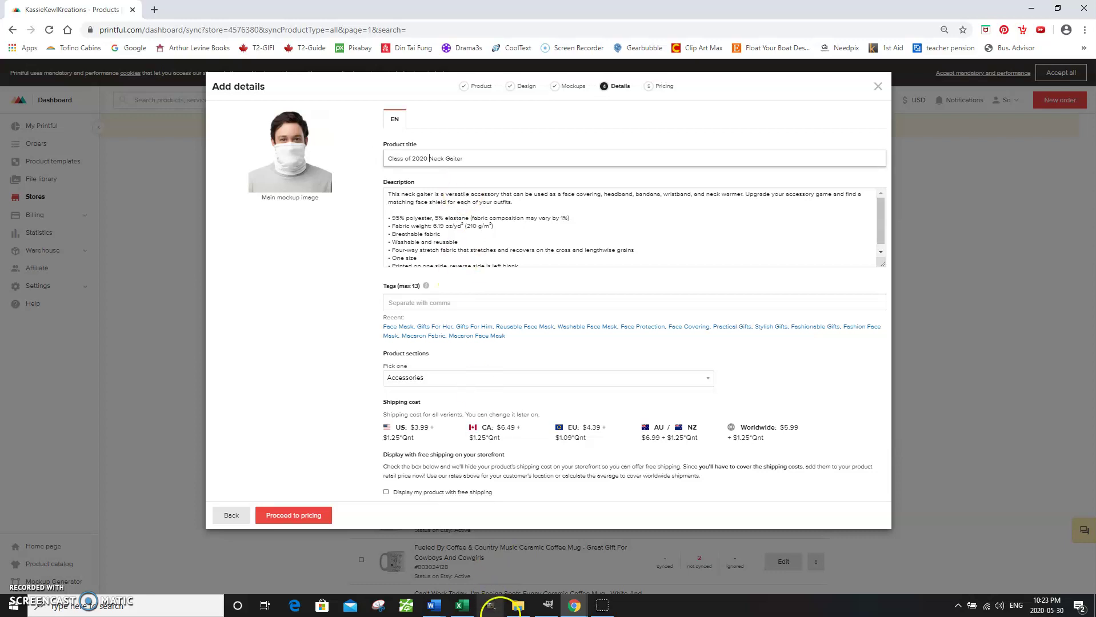
{"action": "left_click", "coordinate": [437, 610]}
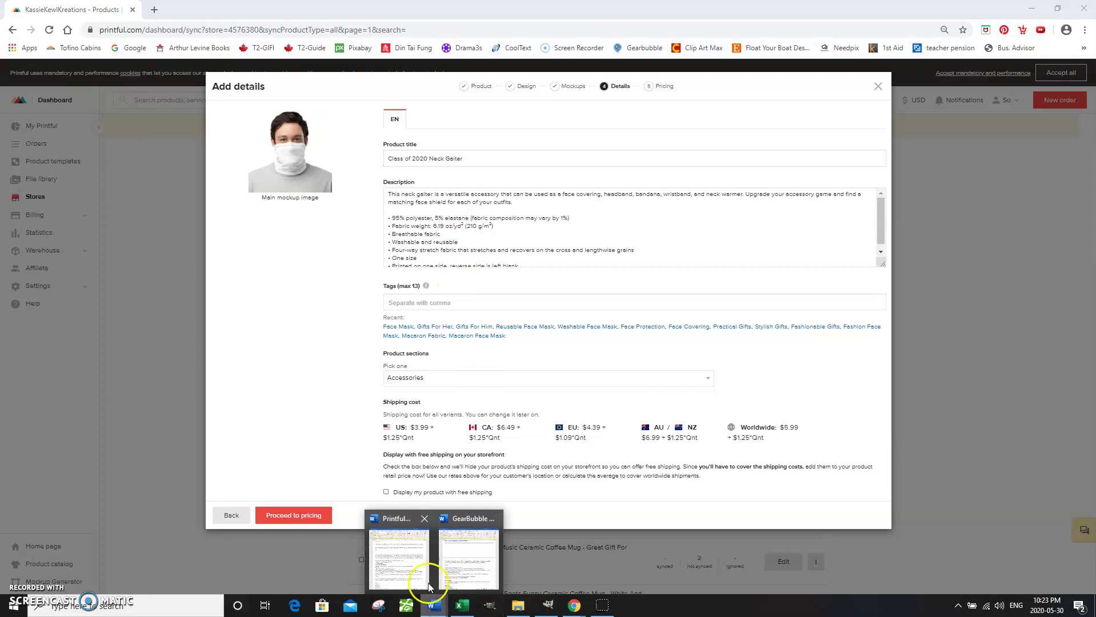
{"action": "left_click", "coordinate": [428, 586]}
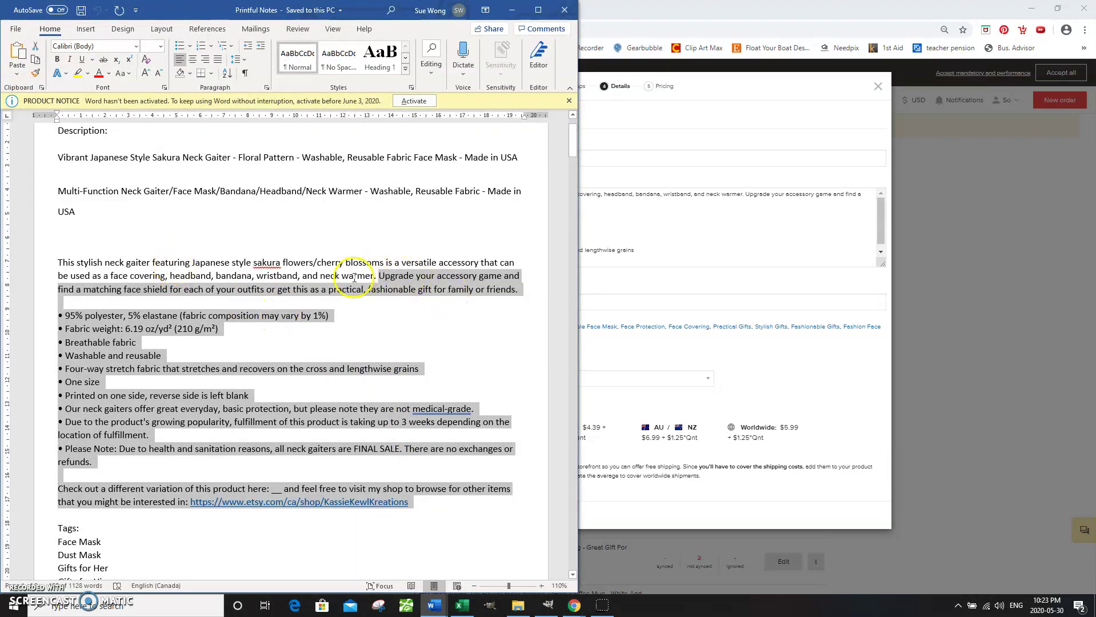
{"action": "triple_click", "coordinate": [76, 197]}
{"action": "key", "text": "ctrl+c"}
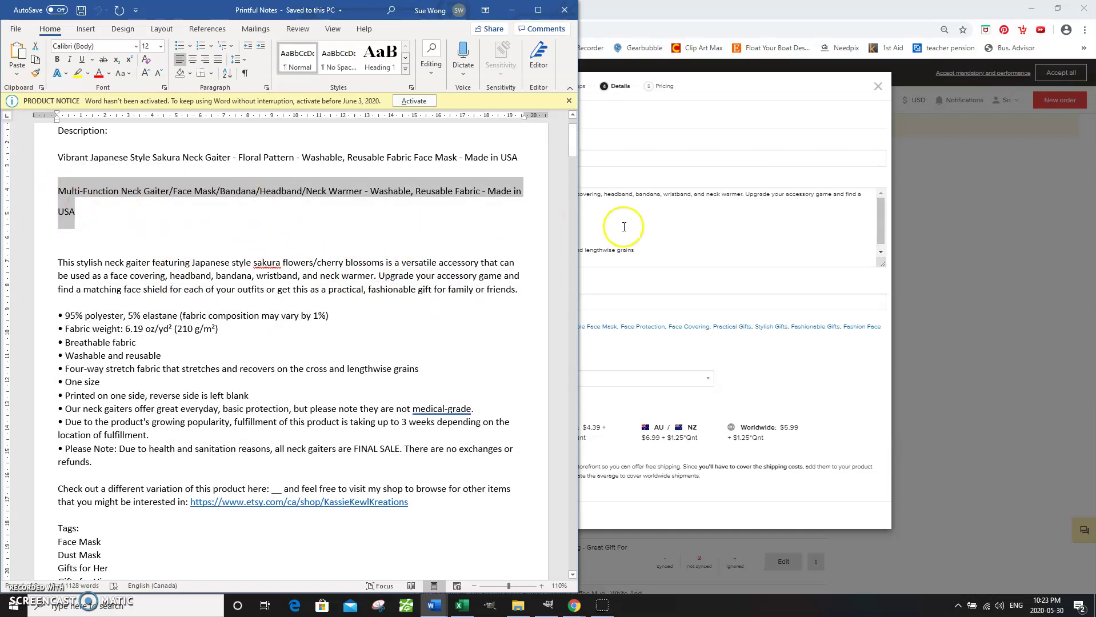
{"action": "left_click", "coordinate": [658, 224]}
{"action": "left_click", "coordinate": [471, 161]}
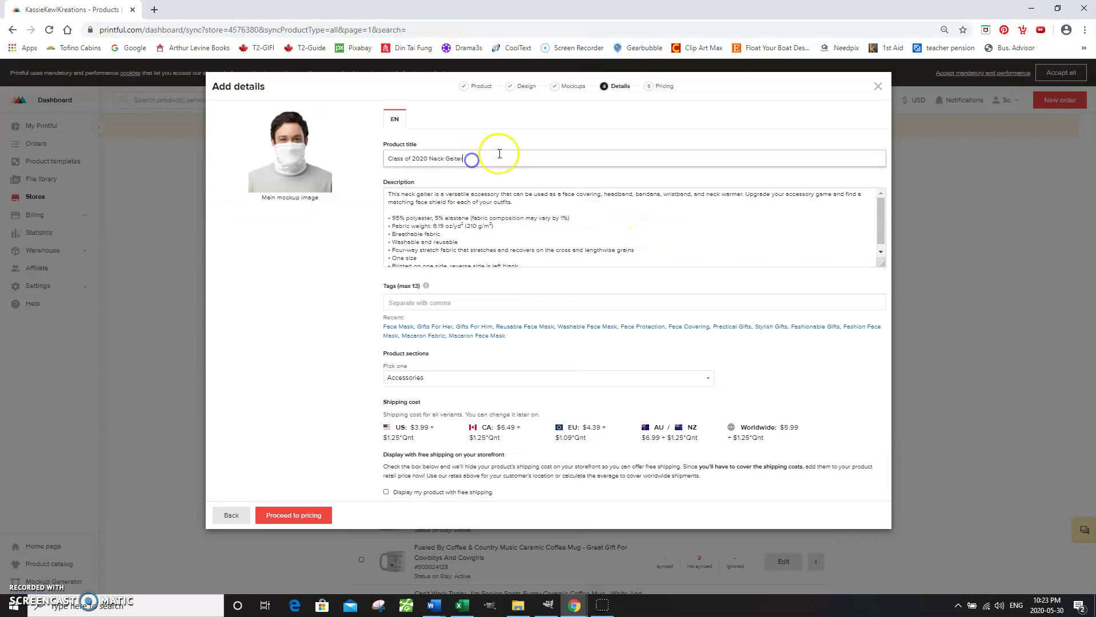
{"action": "left_click", "coordinate": [469, 160]}
{"action": "key", "text": "ctrl+v"}
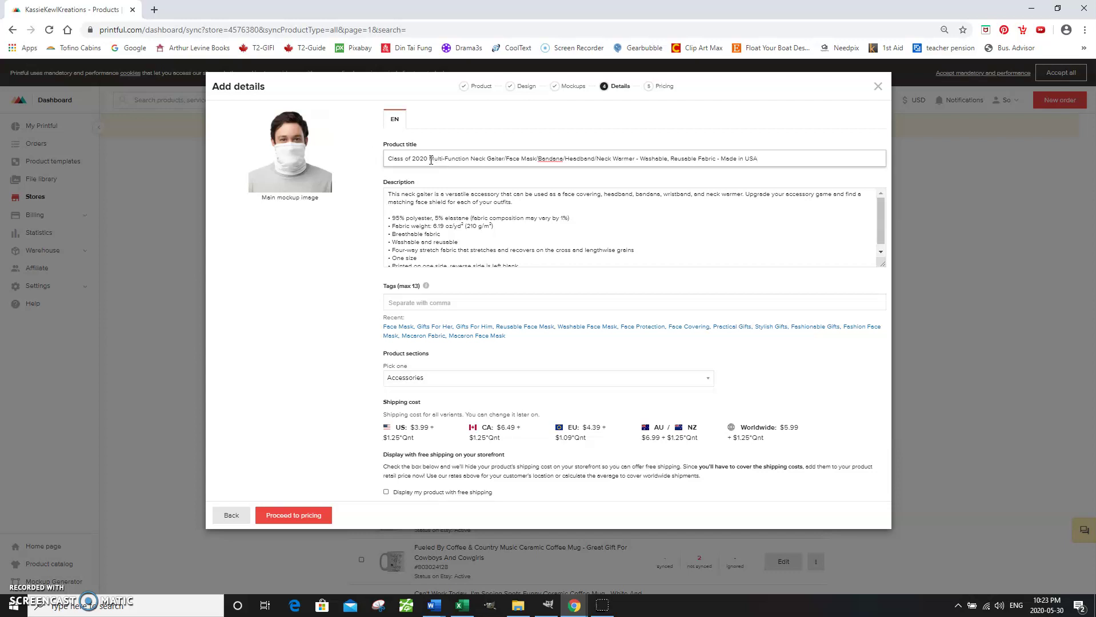
- Insert "Class of 2020" in quotes before "neck gaiter" in the description and replace everything from "Upgrade your accessory game" with the Printful Notes text
{"action": "left_click", "coordinate": [389, 196]}
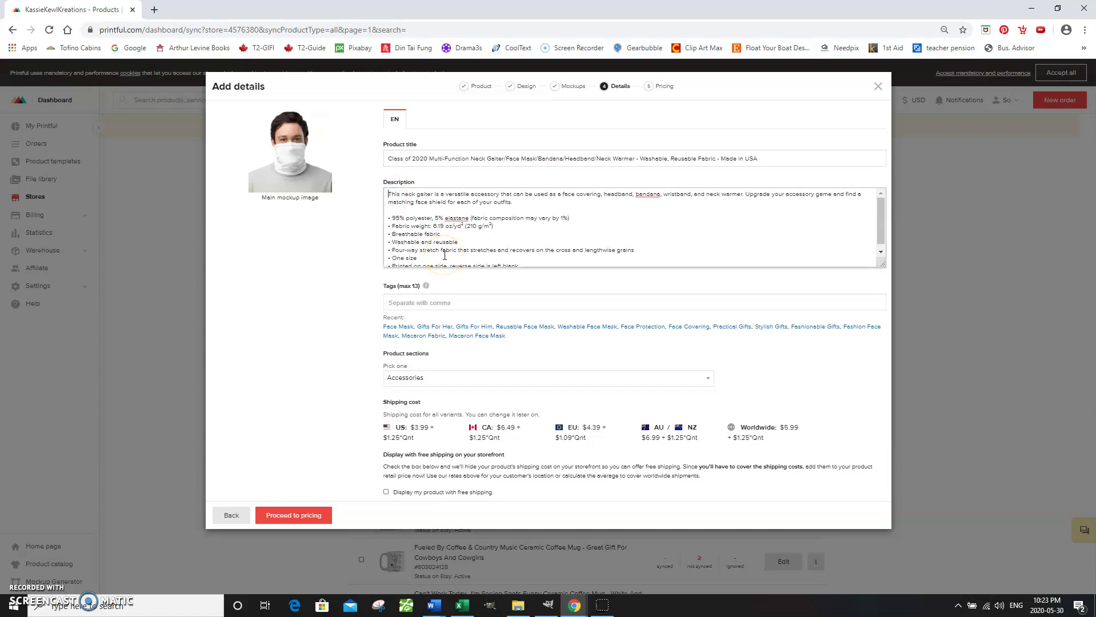
{"action": "type", "text": "\"Class of 2020\""}
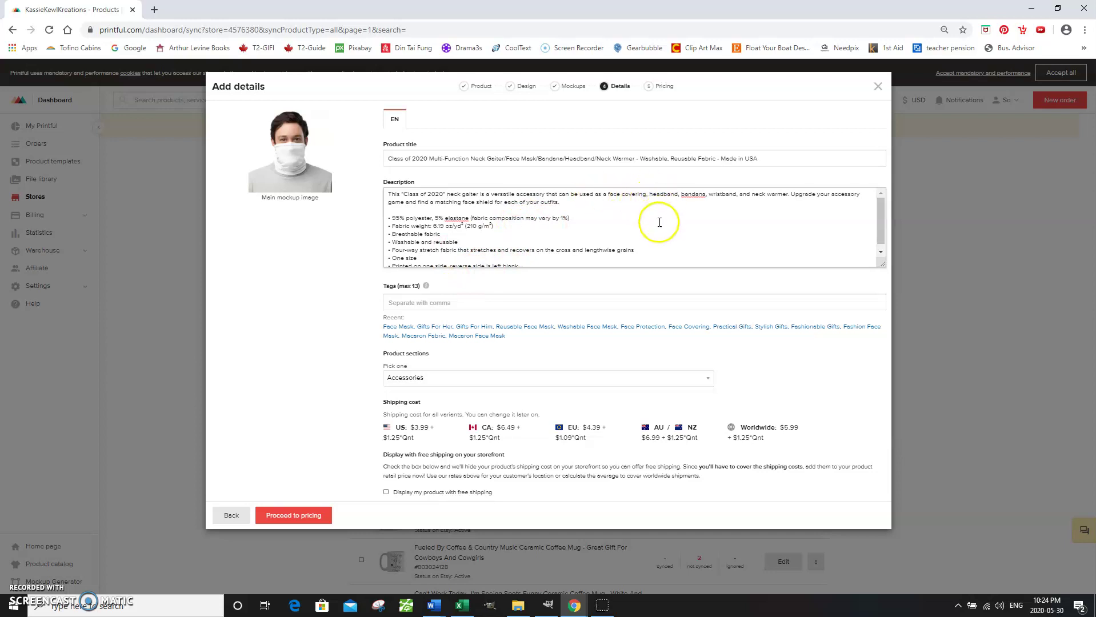
{"action": "left_click", "coordinate": [434, 603]}
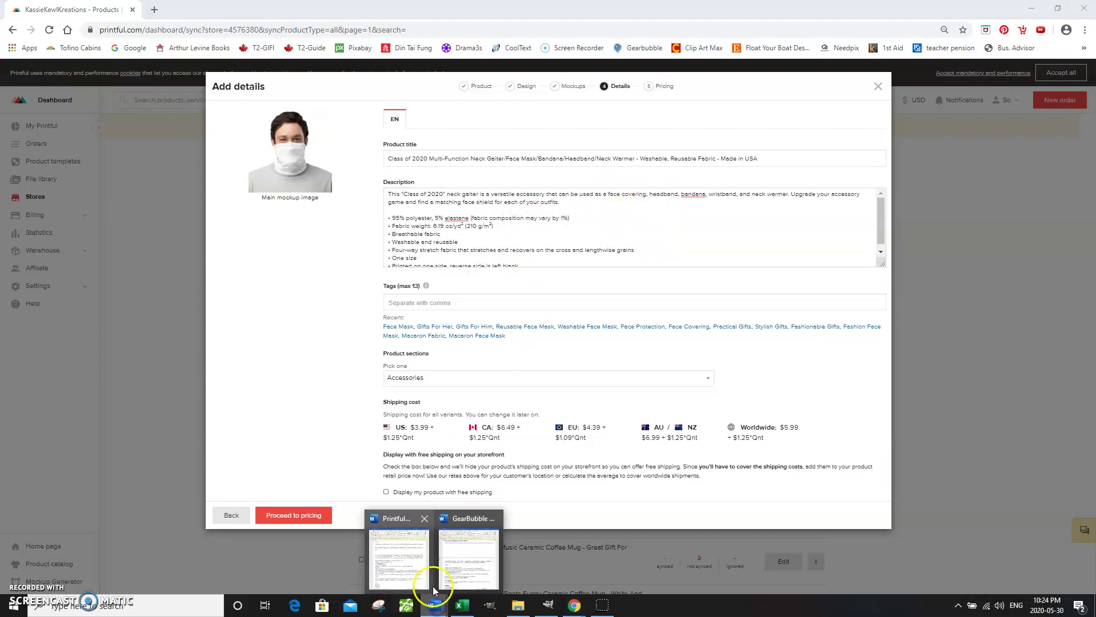
{"action": "left_click", "coordinate": [410, 578]}
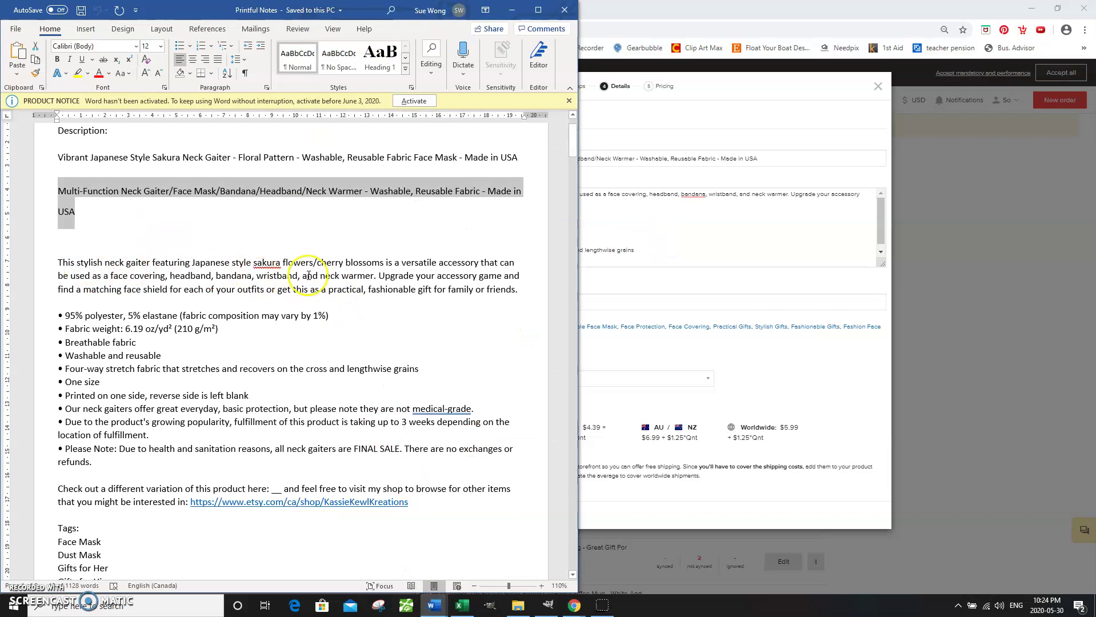
{"action": "left_click_drag", "start_coordinate": [379, 275], "coordinate": [407, 467]}
{"action": "left_click_drag", "start_coordinate": [445, 510], "coordinate": [382, 273]}
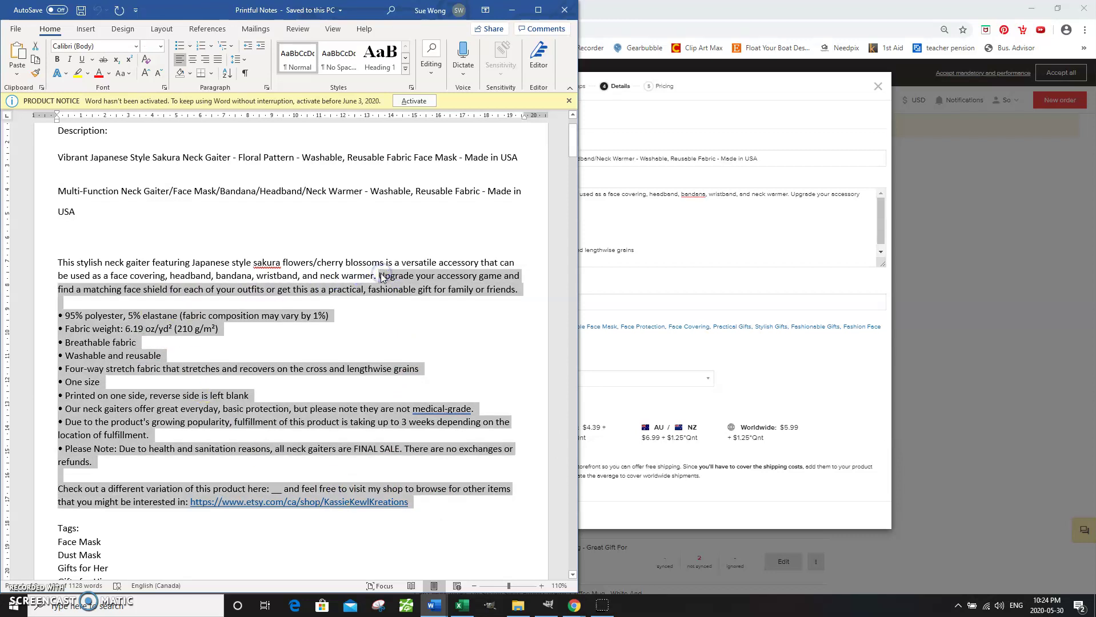
{"action": "left_click", "coordinate": [672, 231]}
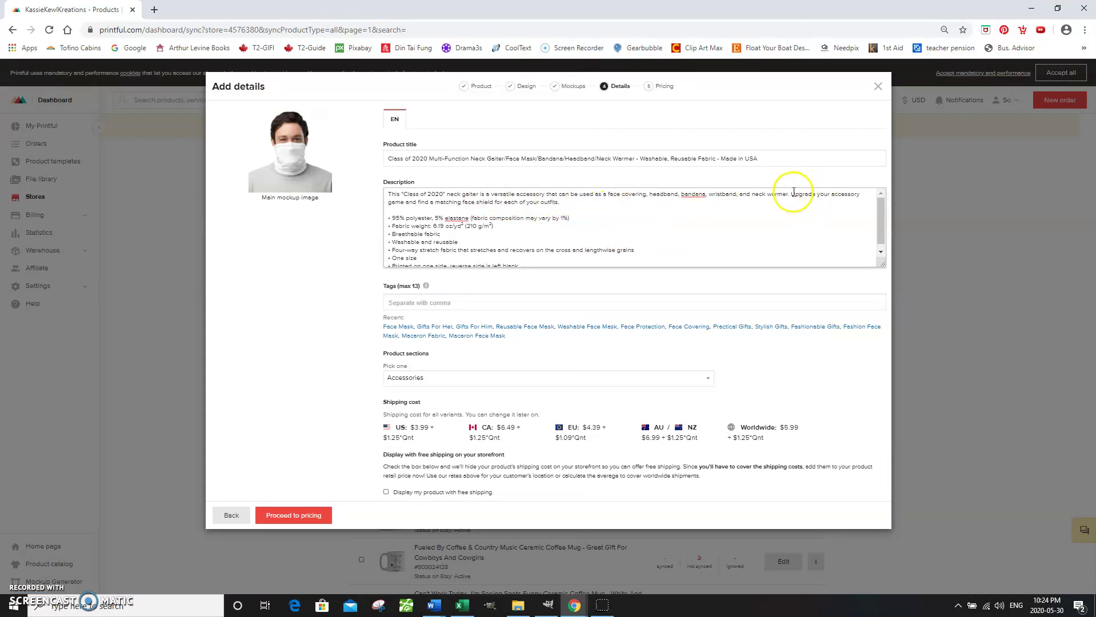
{"action": "left_click_drag", "start_coordinate": [790, 193], "coordinate": [780, 280]}
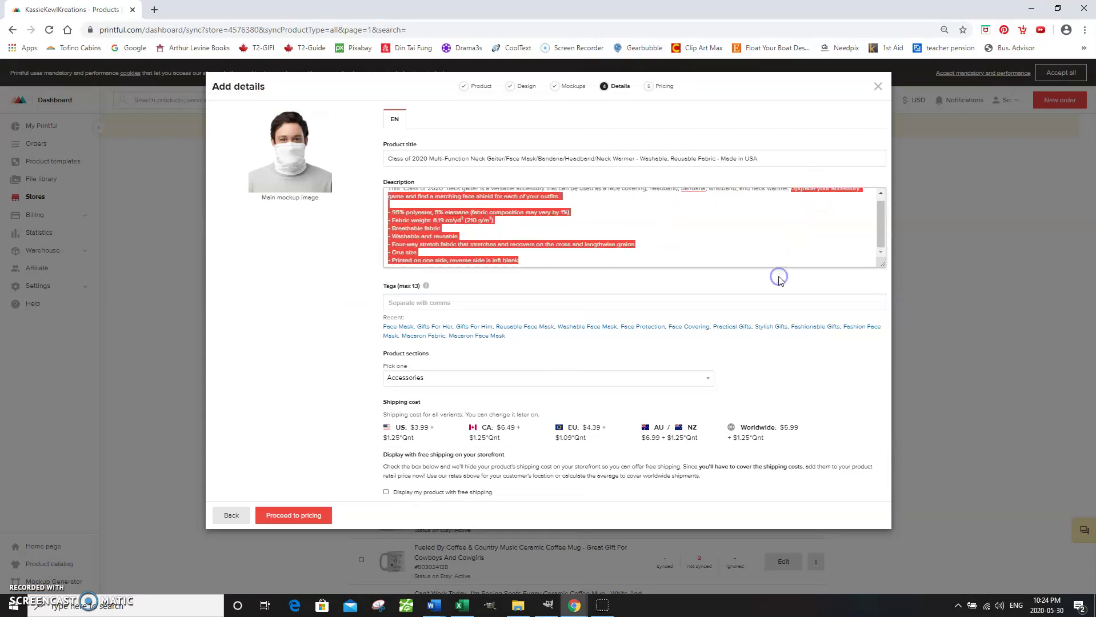
{"action": "key", "text": "ctrl+v"}
{"action": "scroll", "coordinate": [742, 226], "scroll_direction": "up", "scroll_amount": 5}
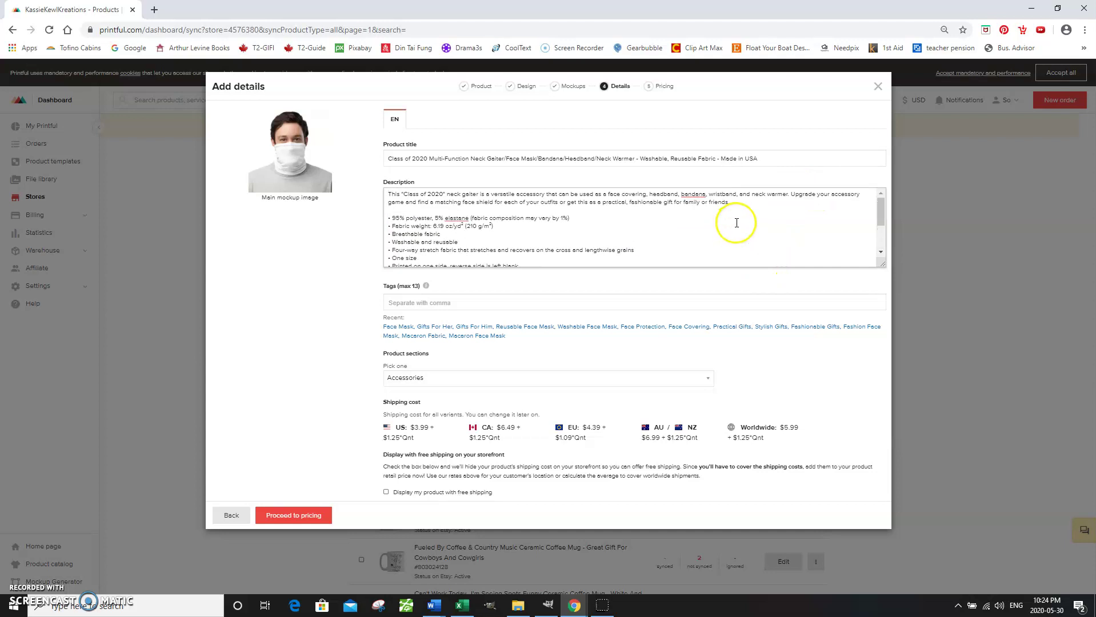
- Change the description's fulfillment time to 4 weeks and rewrite the start of its closing sentence as "Be sure to visit my shop"
{"action": "scroll", "coordinate": [528, 228], "scroll_direction": "down", "scroll_amount": 2}
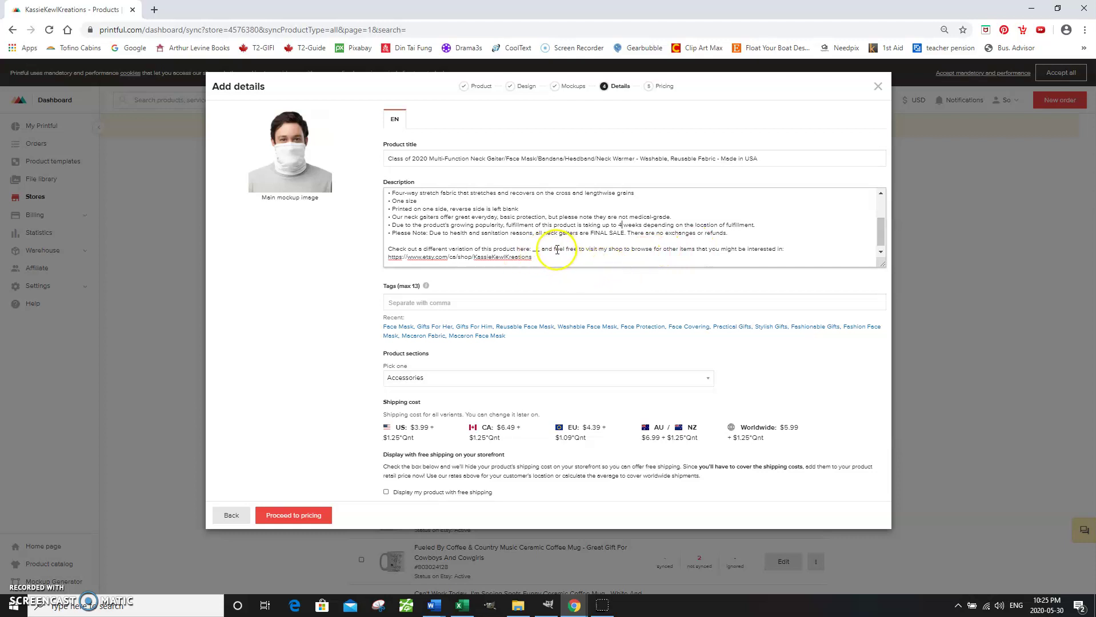
{"action": "left_click_drag", "start_coordinate": [556, 250], "coordinate": [385, 249]}
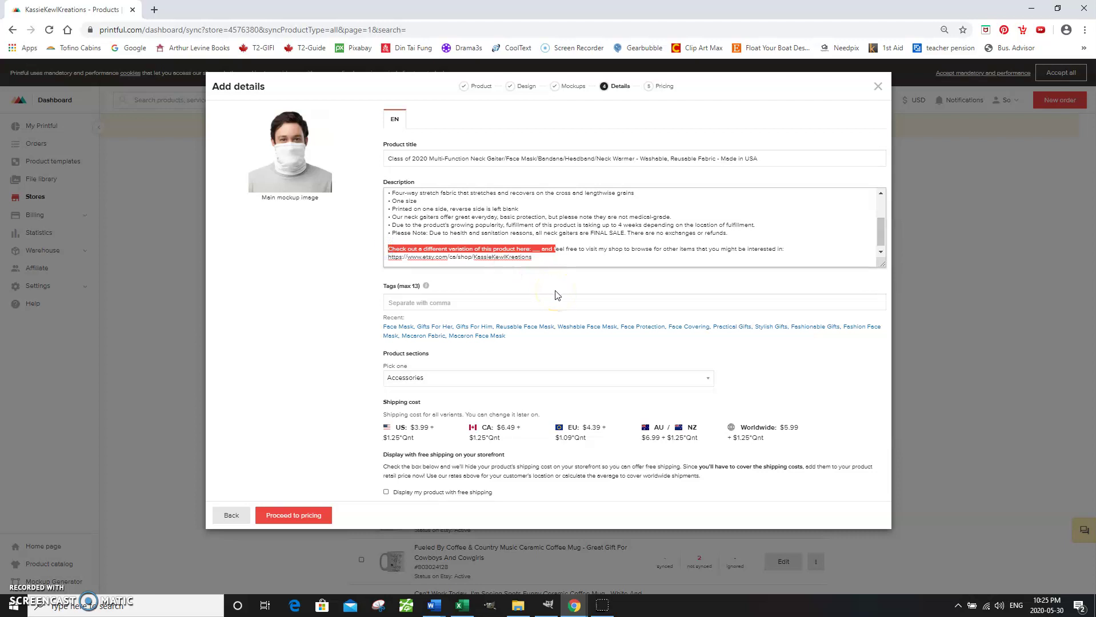
{"action": "type", "text": "Be sure to check "}
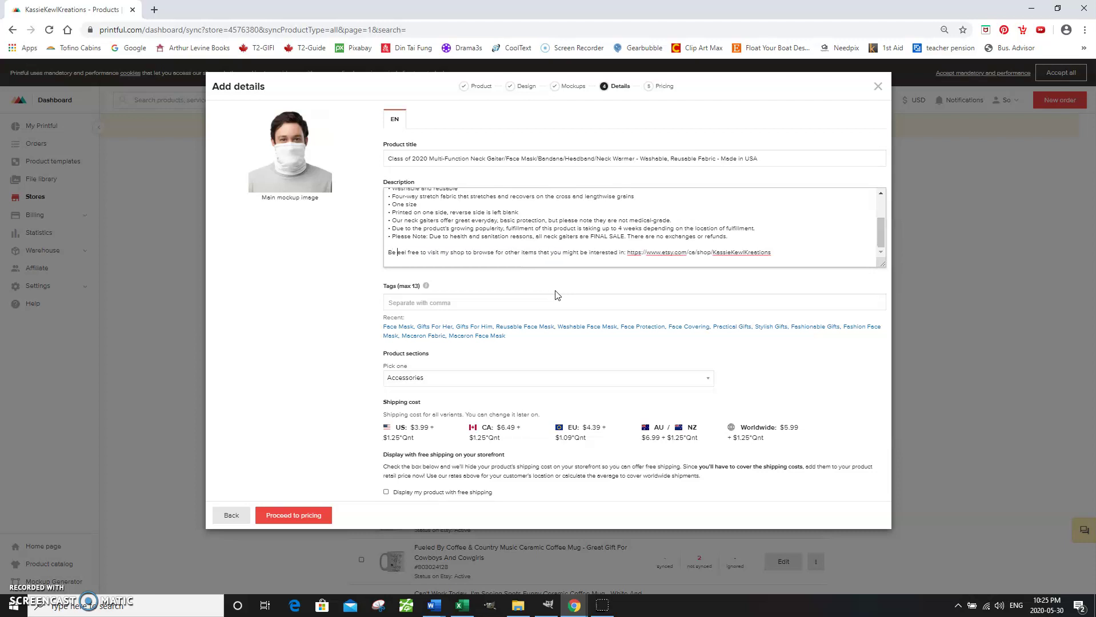
{"action": "type", "text": "out"}
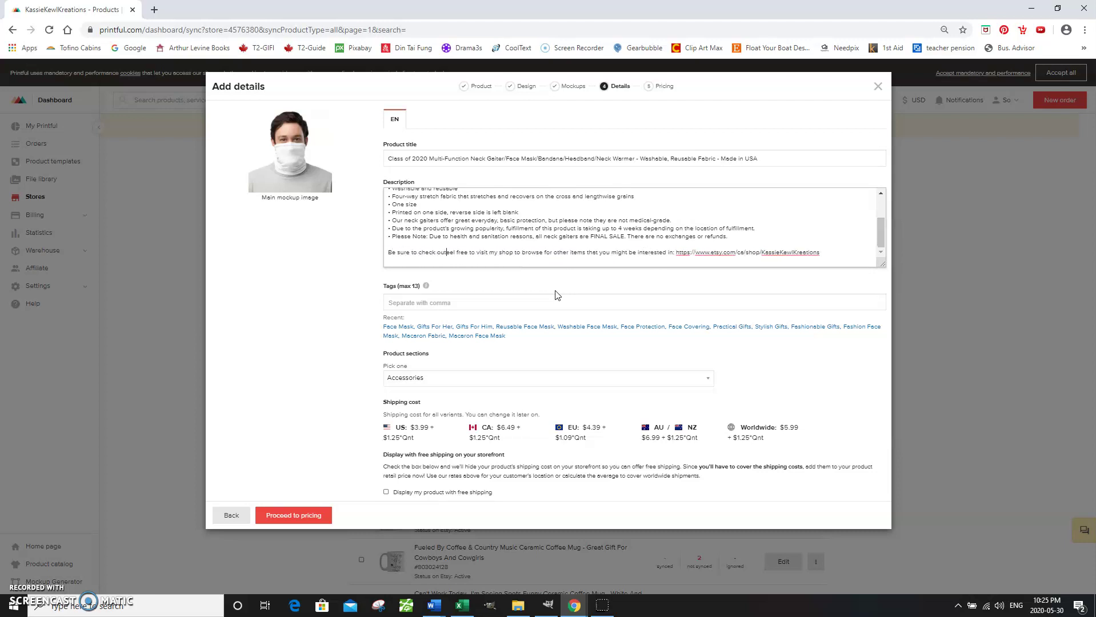
{"action": "key", "text": "Delete"}
{"action": "key", "text": "Delete"}
{"action": "key", "text": "Delete"}
{"action": "key", "text": "Delete"}
{"action": "key", "text": "Delete"}
{"action": "key", "text": "Delete"}
{"action": "key", "text": "Delete"}
{"action": "key", "text": "Delete"}
{"action": "key", "text": "Delete"}
{"action": "key", "text": "Delete"}
{"action": "key", "text": "Delete"}
{"action": "key", "text": "Delete"}
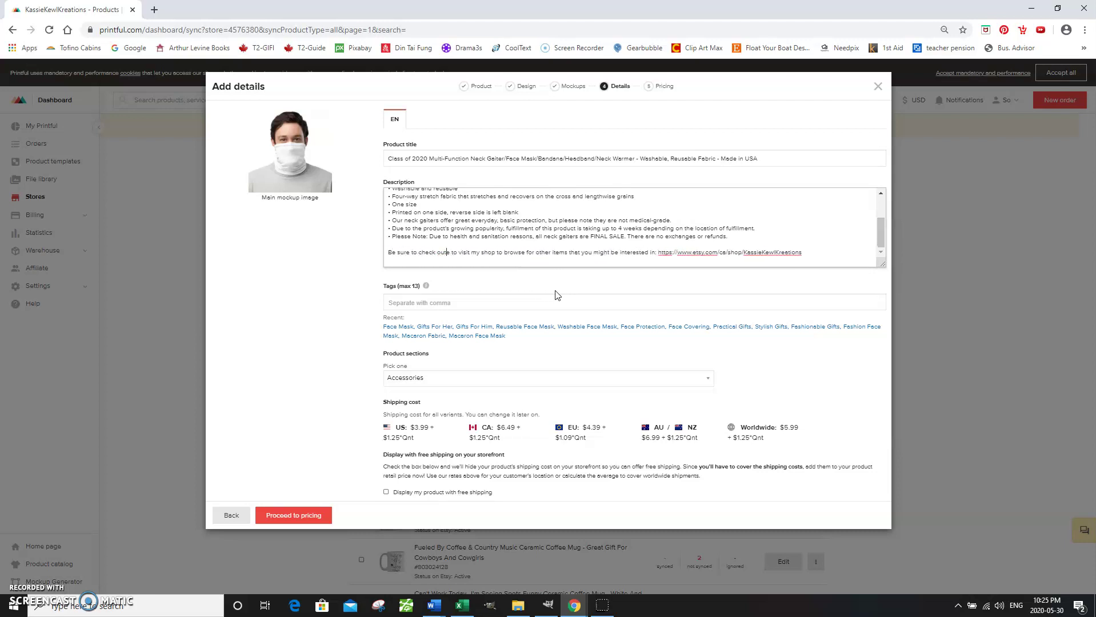
{"action": "key", "text": "BackSpace"}
{"action": "key", "text": "BackSpace"}
{"action": "key", "text": "BackSpace"}
{"action": "key", "text": "BackSpace"}
{"action": "key", "text": "BackSpace"}
{"action": "key", "text": "BackSpace"}
{"action": "key", "text": "BackSpace"}
{"action": "key", "text": "BackSpace"}
{"action": "key", "text": "BackSpace"}
{"action": "key", "text": "BackSpace"}
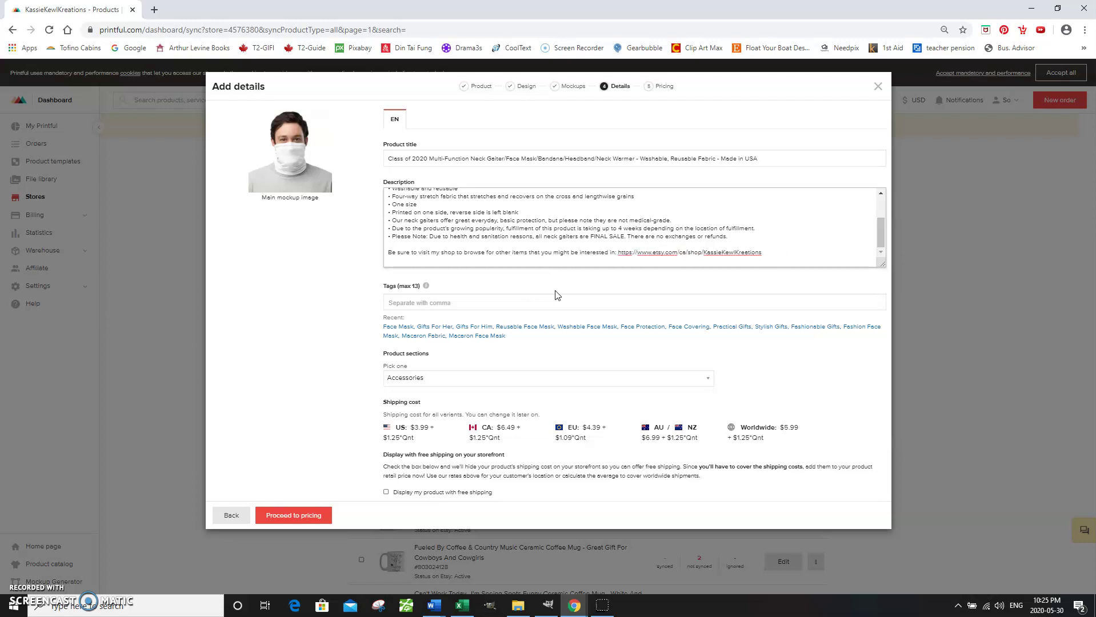
- Change "to browse" to "and browse" in the description's closing sentence
{"action": "left_click", "coordinate": [460, 252]}
{"action": "key", "text": "BackSpace"}
{"action": "key", "text": "BackSpace"}
{"action": "type", "text": "and"}
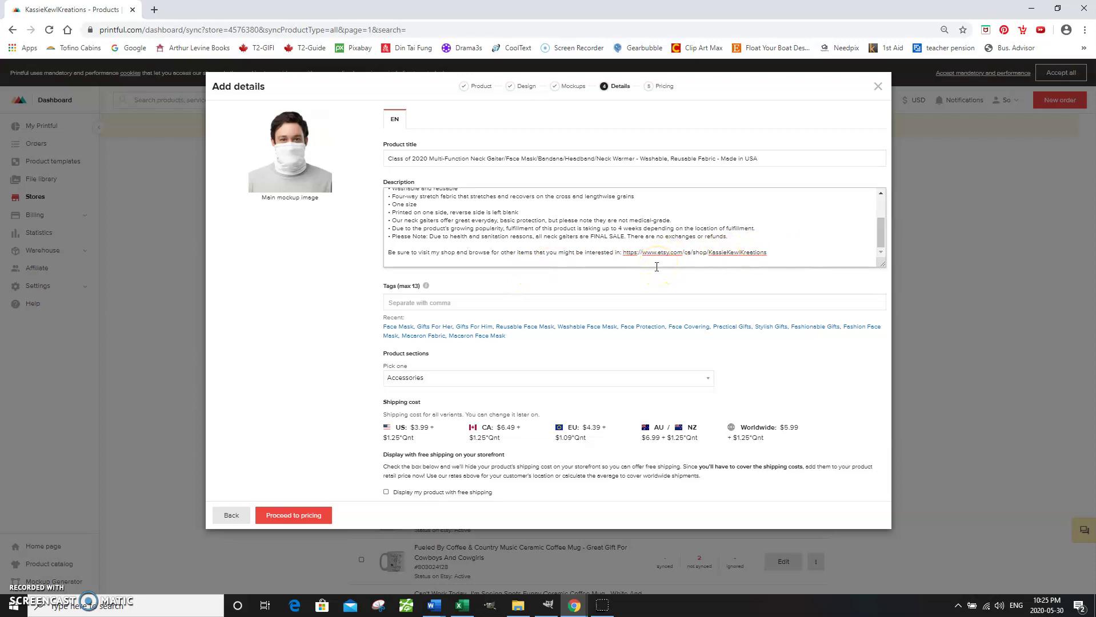
- Add the recent tags Face Mask, Gifts For Her, Gifts For Him, Reusable Face Mask and Washable Face Mask to the product
{"action": "left_click", "coordinate": [495, 305]}
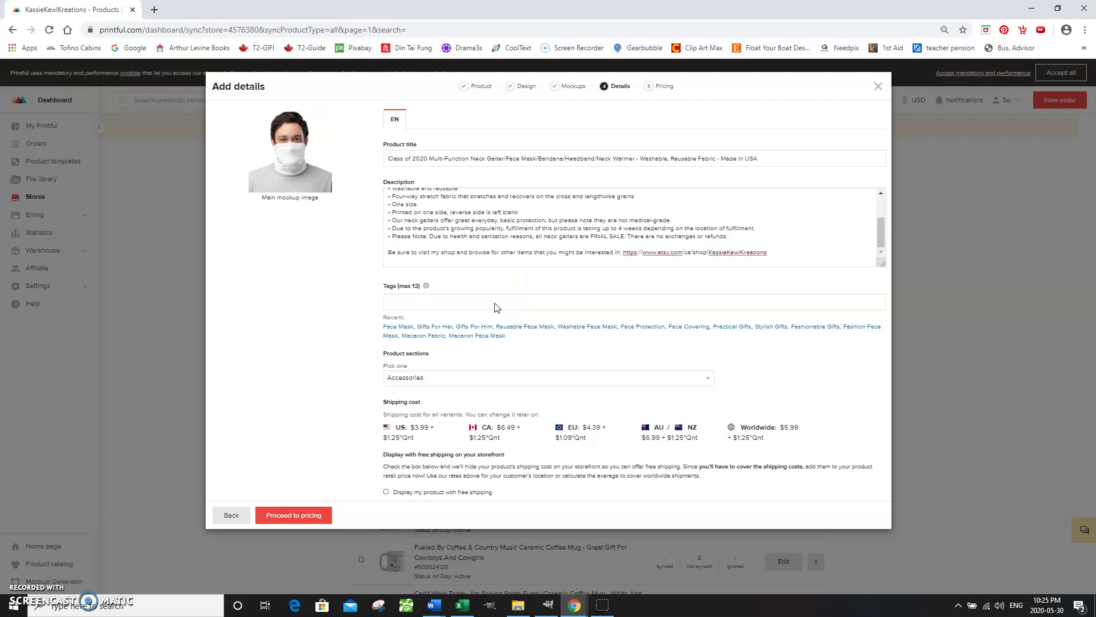
{"action": "left_click", "coordinate": [409, 330]}
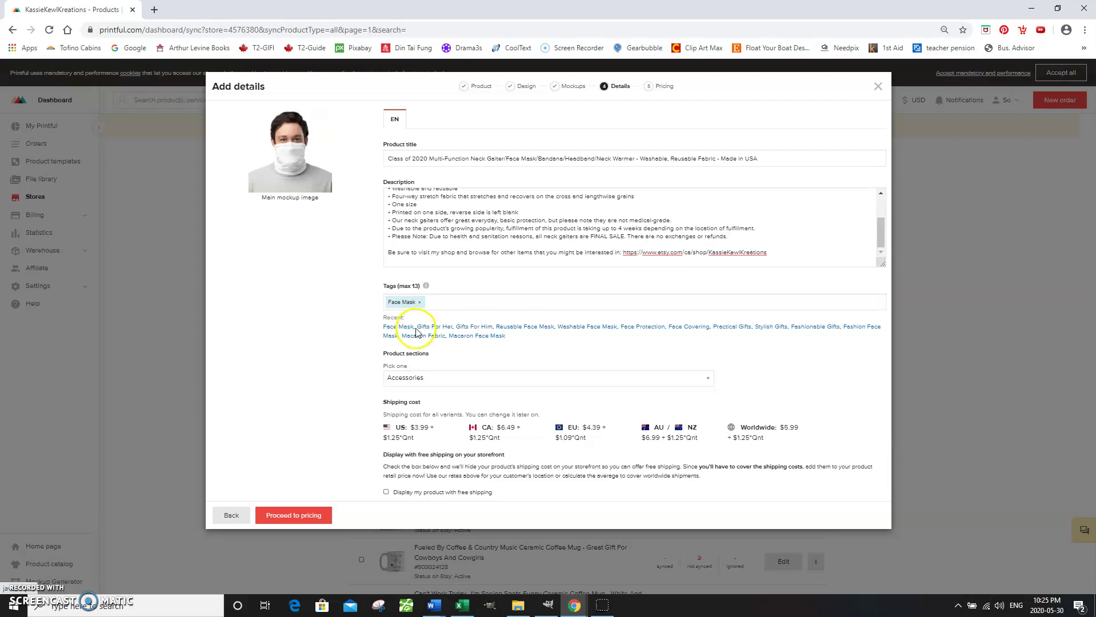
{"action": "left_click", "coordinate": [432, 327]}
{"action": "left_click", "coordinate": [468, 326]}
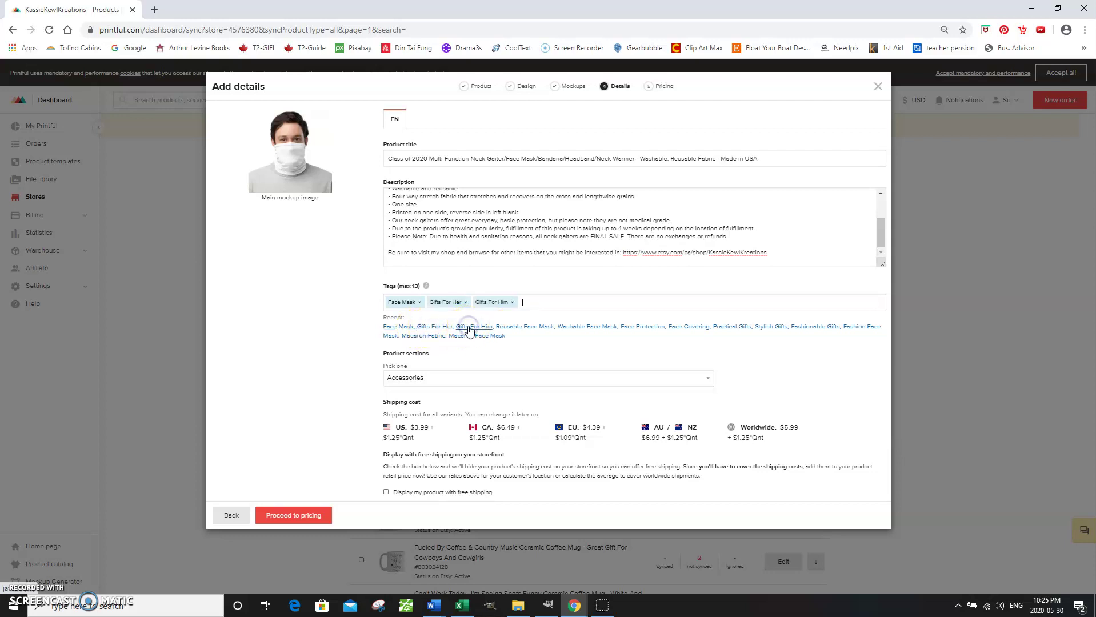
{"action": "left_click", "coordinate": [541, 328]}
{"action": "left_click", "coordinate": [566, 328]}
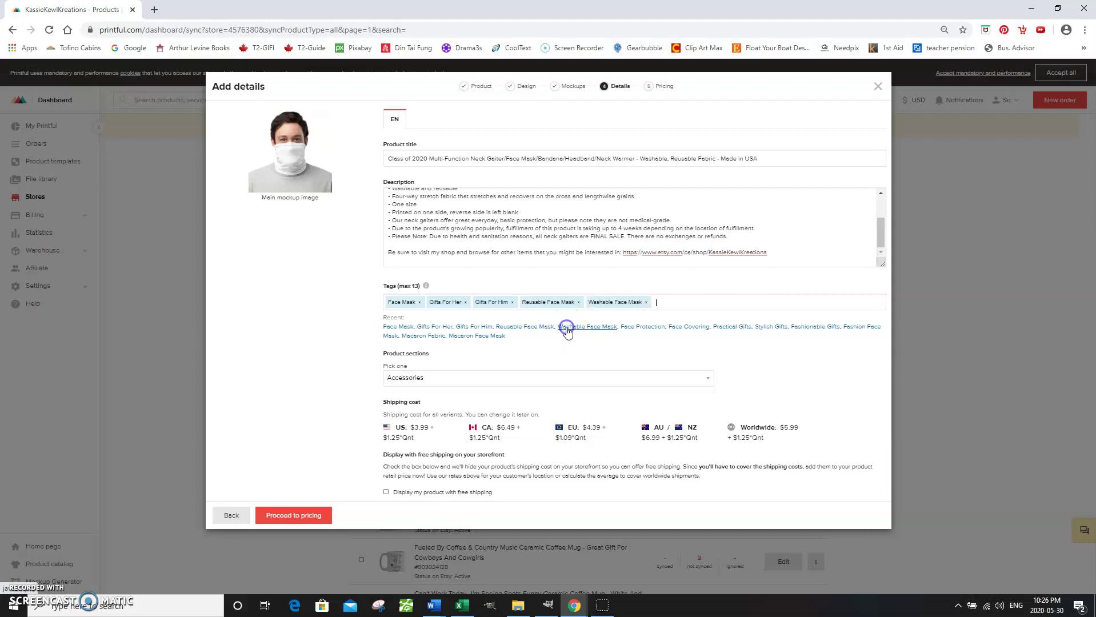
- Add the recent tags Face Protection, Face Covering, Practical Gifts, Stylish Gifts, Fashionable Gifts and Fashion Face Mask
{"action": "left_click", "coordinate": [652, 327]}
{"action": "left_click", "coordinate": [680, 328]}
{"action": "left_click", "coordinate": [722, 330]}
{"action": "left_click", "coordinate": [762, 328]}
{"action": "left_click", "coordinate": [799, 328]}
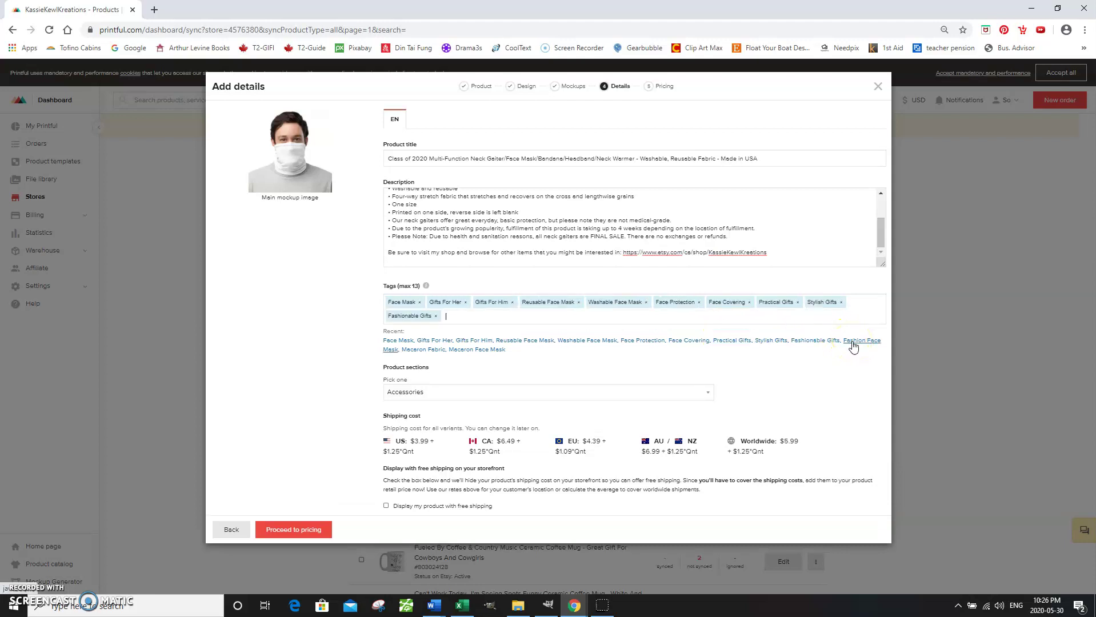
{"action": "left_click", "coordinate": [852, 342]}
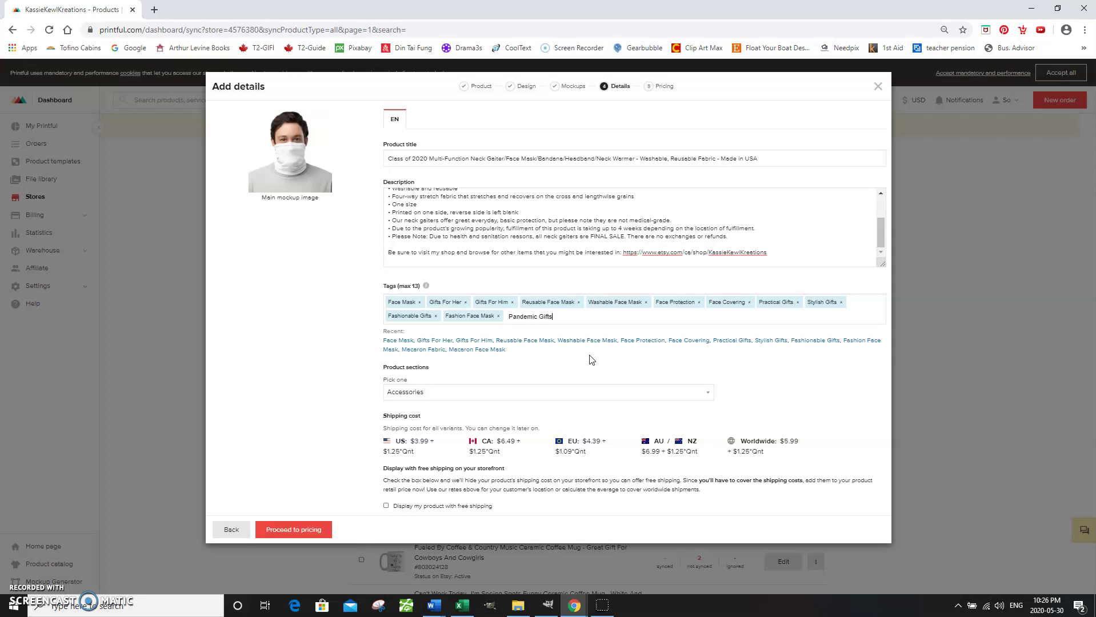
- Add the custom tags Pandemic Gifts and Class of 2020 Gifts, then replace Pandemic Gifts with Gifts For Grads
{"action": "left_click", "coordinate": [588, 323]}
{"action": "key", "text": "Return"}
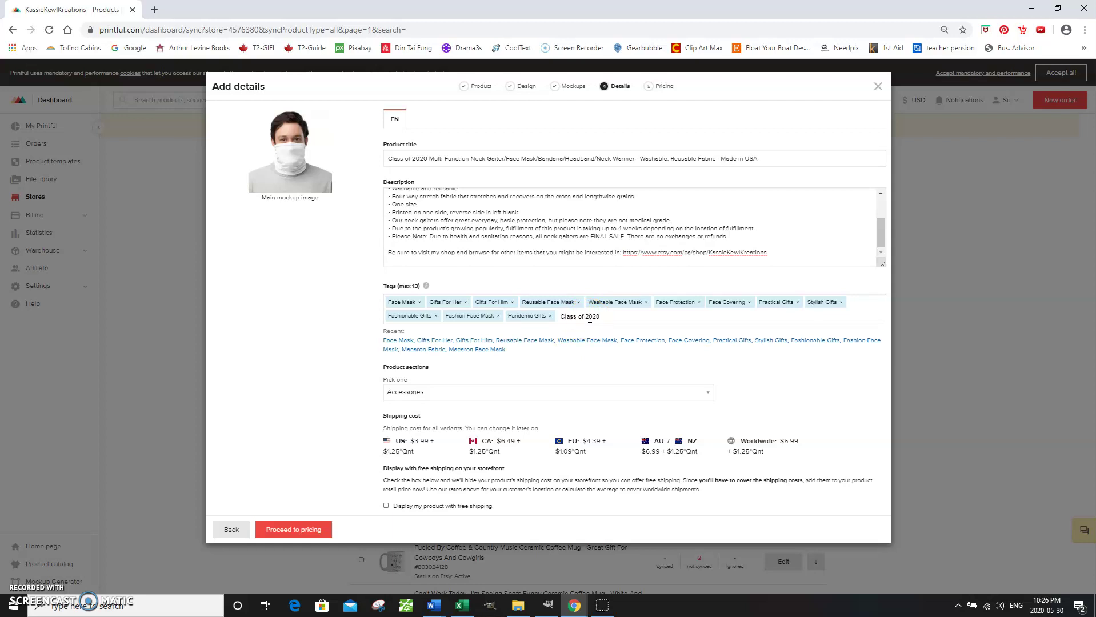
{"action": "key", "text": "Return"}
{"action": "left_click", "coordinate": [550, 316]}
{"action": "key", "text": "Return"}
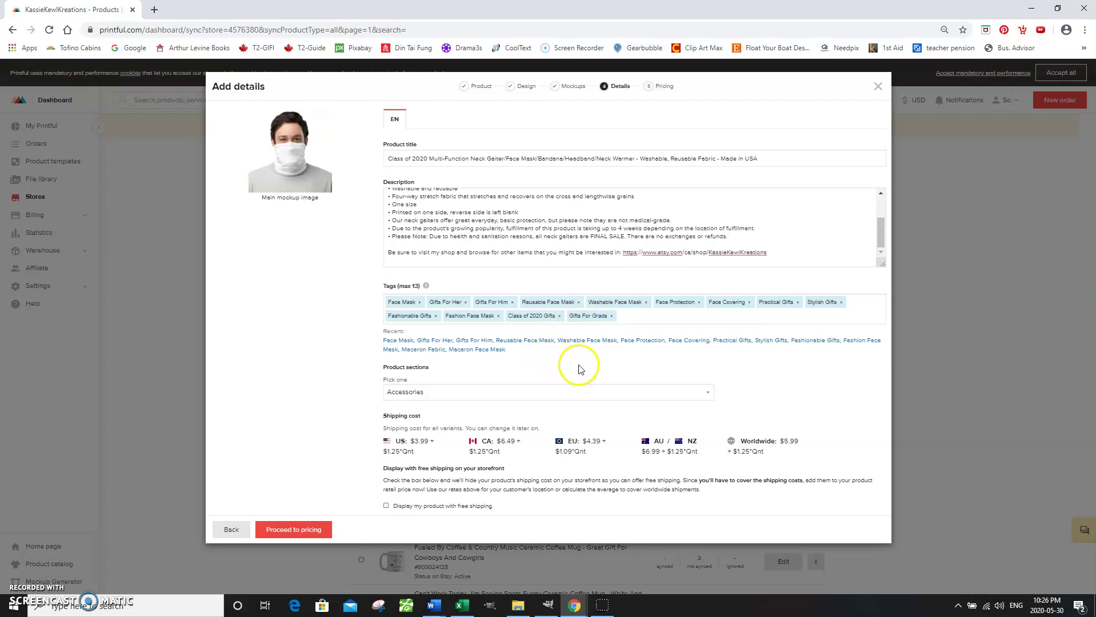
- Set the product section to Neck Gaiters and proceed to the pricing stage
{"action": "left_click", "coordinate": [564, 393]}
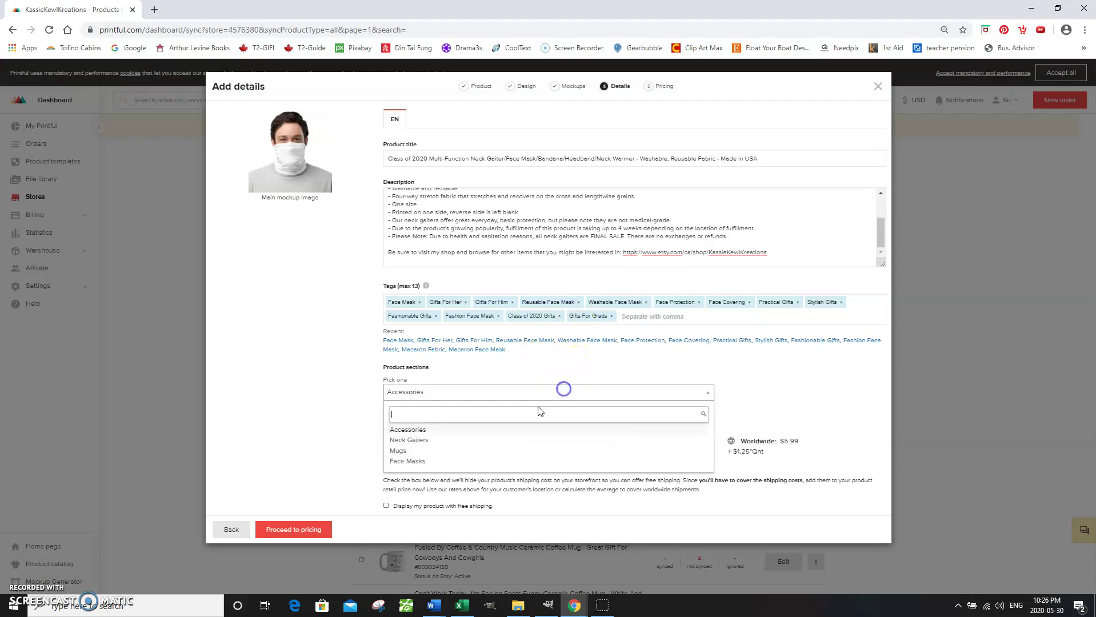
{"action": "left_click", "coordinate": [430, 441]}
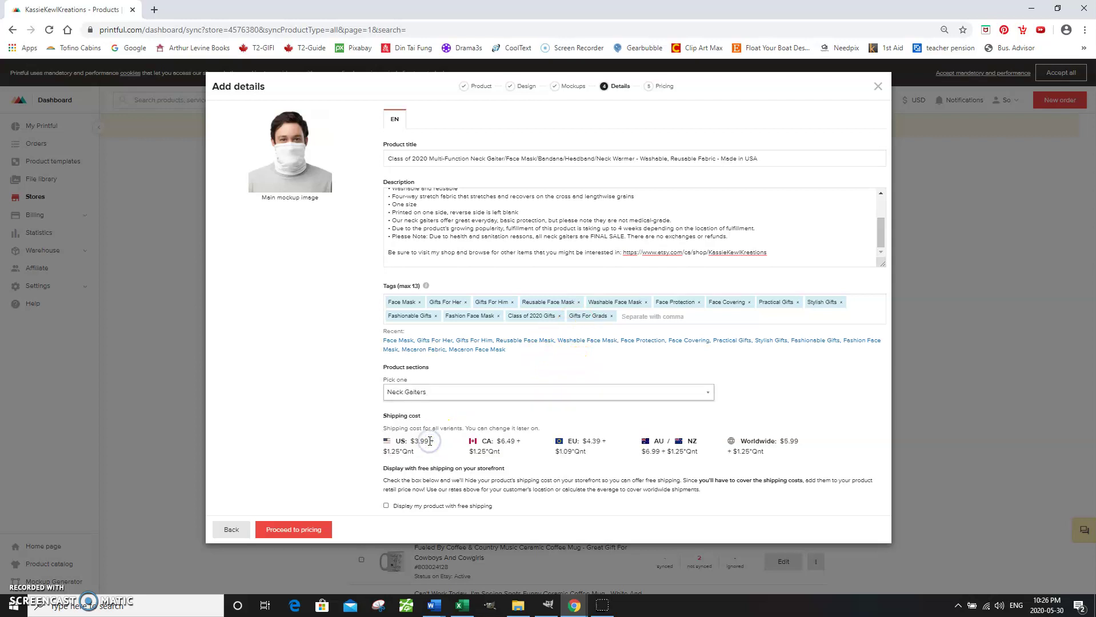
{"action": "left_click", "coordinate": [297, 528]}
- Set the One size retail price to C$30.97 and submit the product to the store
{"action": "left_click_drag", "start_coordinate": [693, 265], "coordinate": [630, 269]}
{"action": "type", "text": "30.97"}
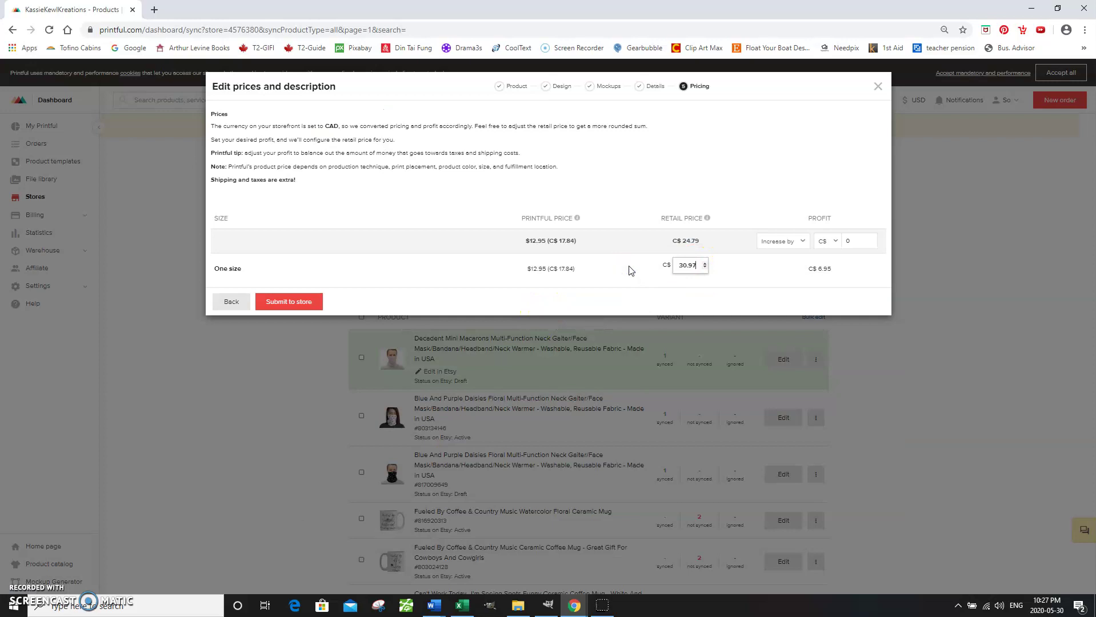
{"action": "left_click", "coordinate": [306, 246]}
{"action": "left_click", "coordinate": [294, 301]}
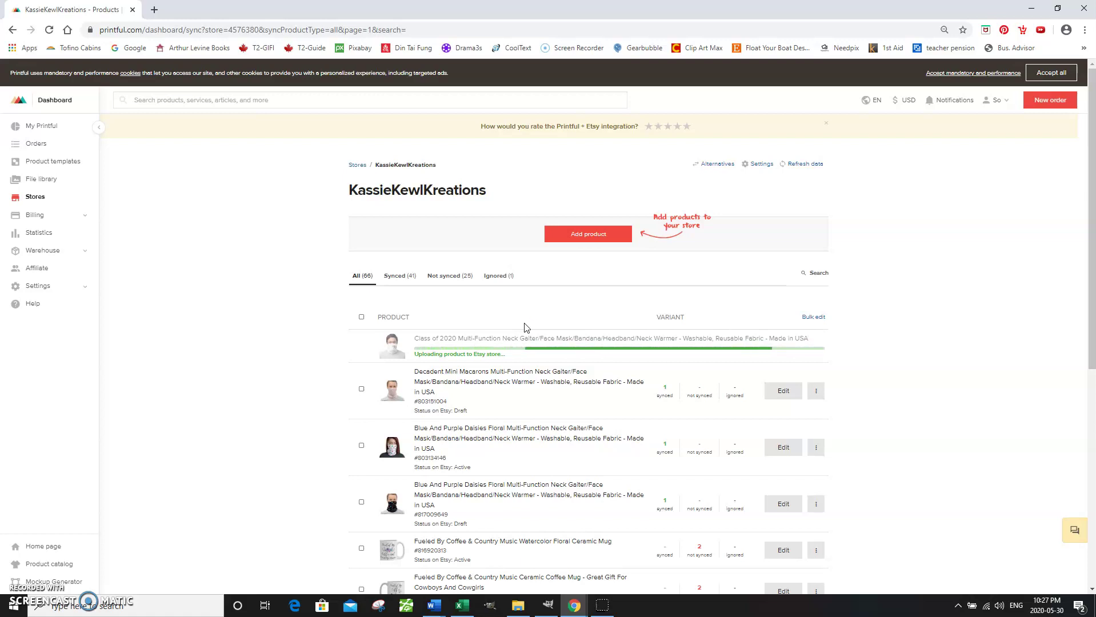
- Open the uploaded Class of 2020 neck gaiter draft for editing in Etsy
{"action": "left_click", "coordinate": [522, 396]}
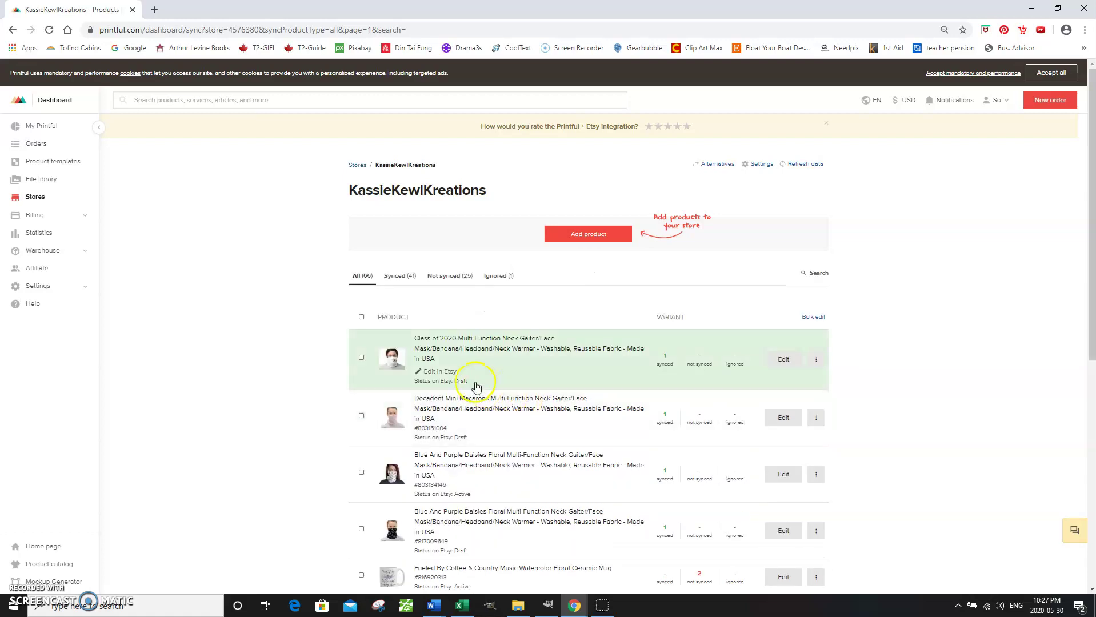
{"action": "left_click", "coordinate": [438, 373]}
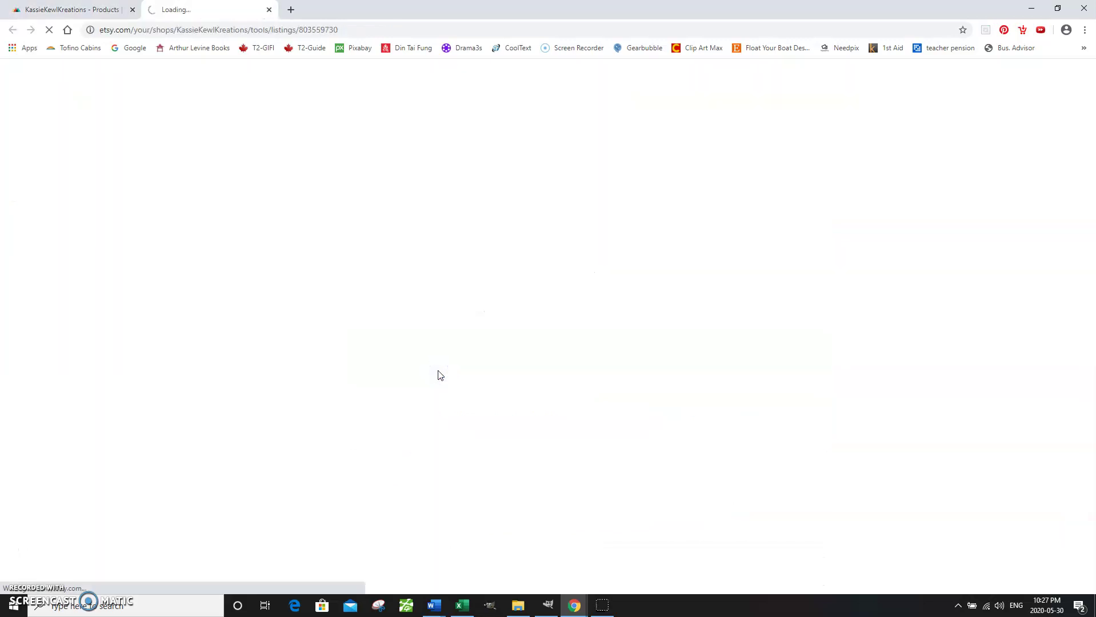
{"action": "left_click", "coordinate": [441, 374]}
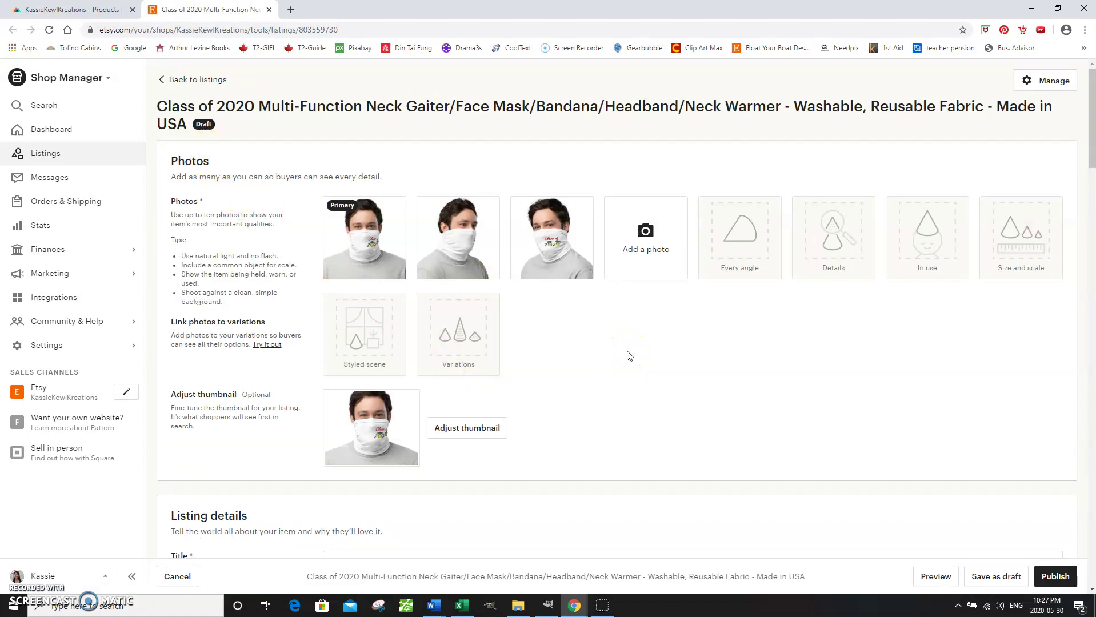
- Review the Etsy draft's photos, title, listing type and category
{"action": "scroll", "coordinate": [629, 355], "scroll_direction": "down", "scroll_amount": 4}
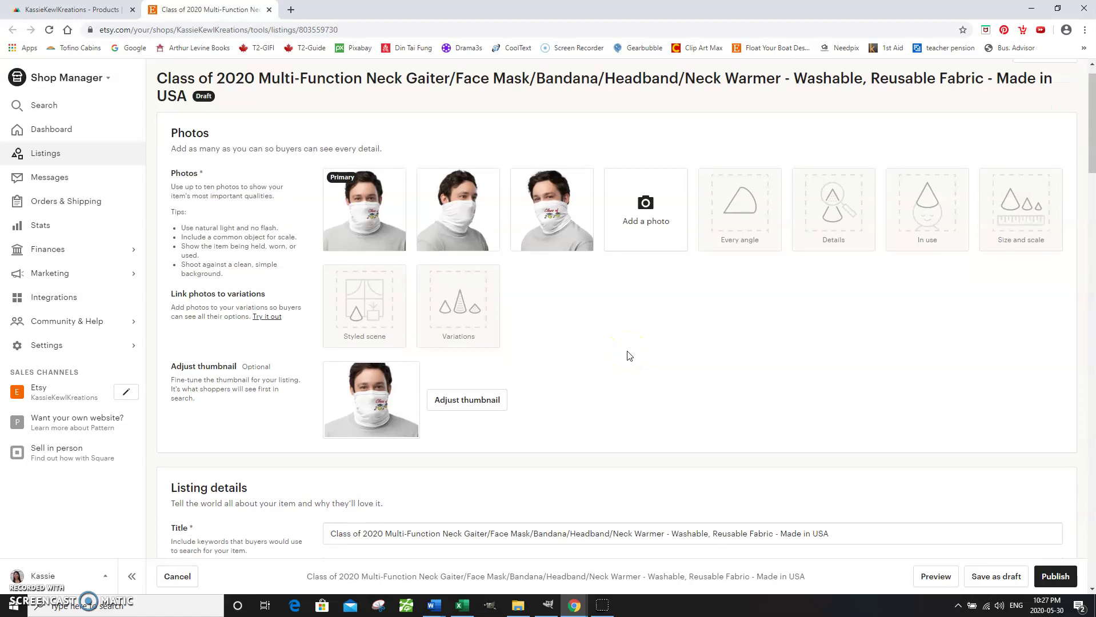
{"action": "left_click", "coordinate": [325, 336]}
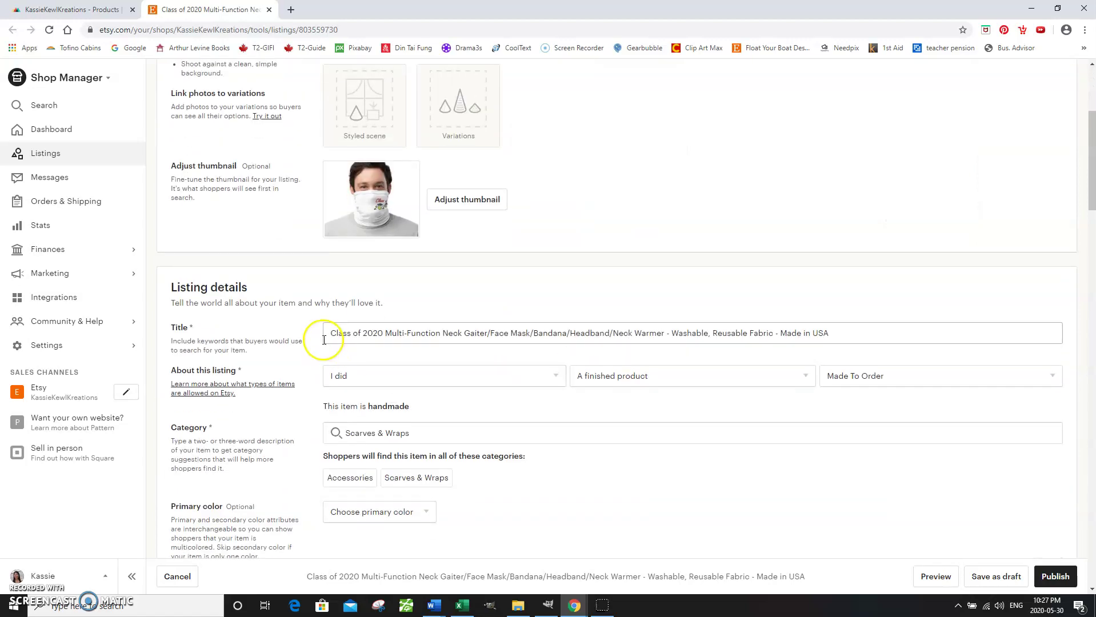
{"action": "left_click", "coordinate": [798, 360]}
{"action": "scroll", "coordinate": [578, 464], "scroll_direction": "down", "scroll_amount": 4}
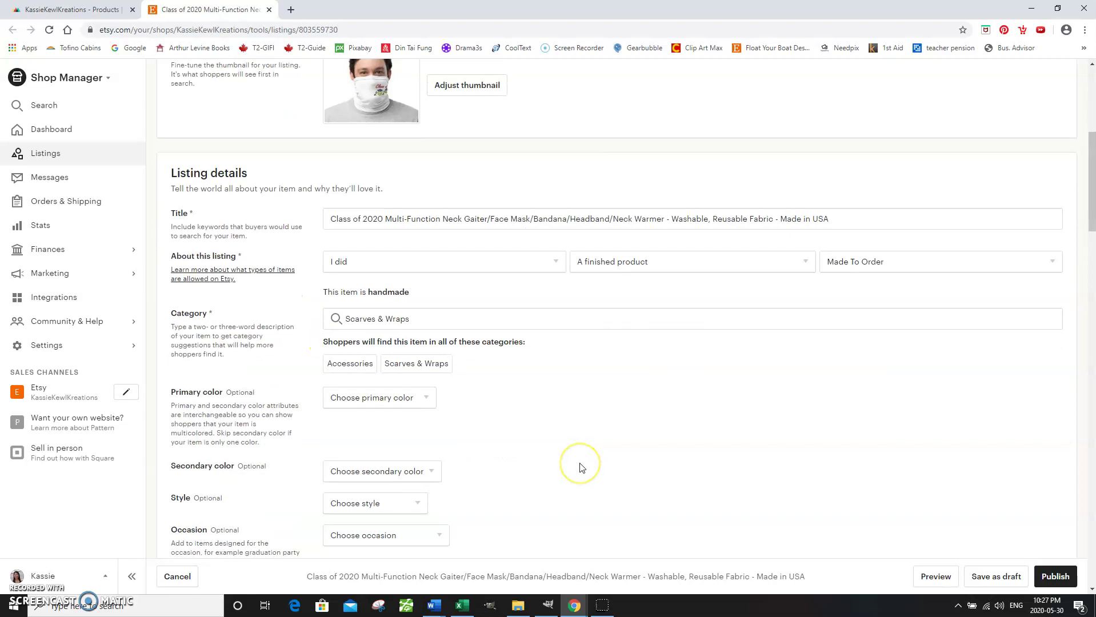